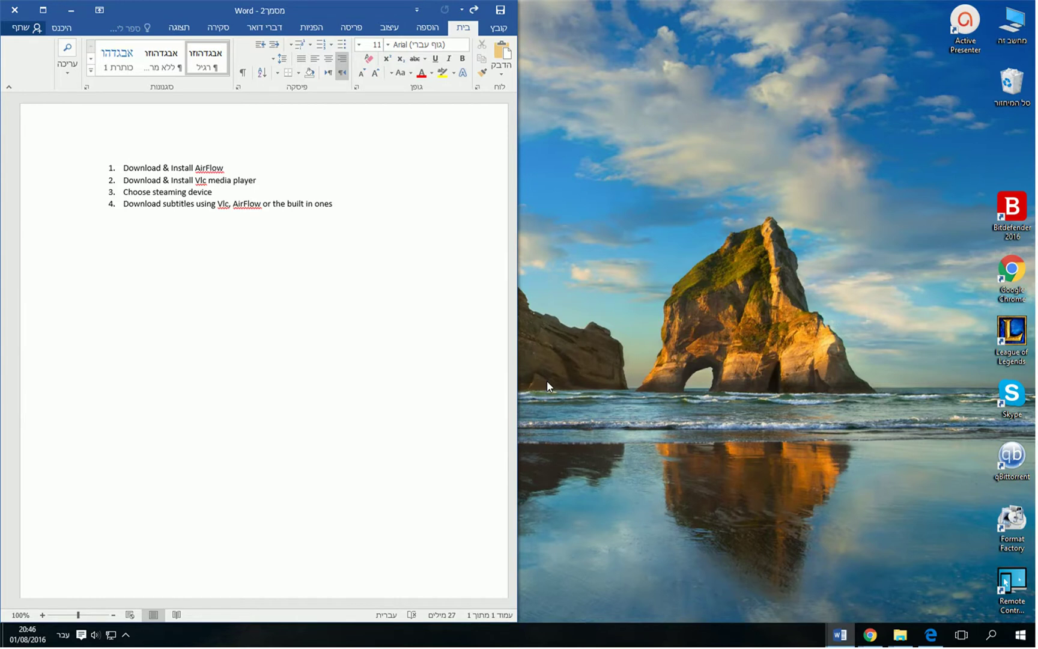
- Switch the typing language to English, minimize the browser window, and select the word AirFlow in the first list item
key("alt+shift")
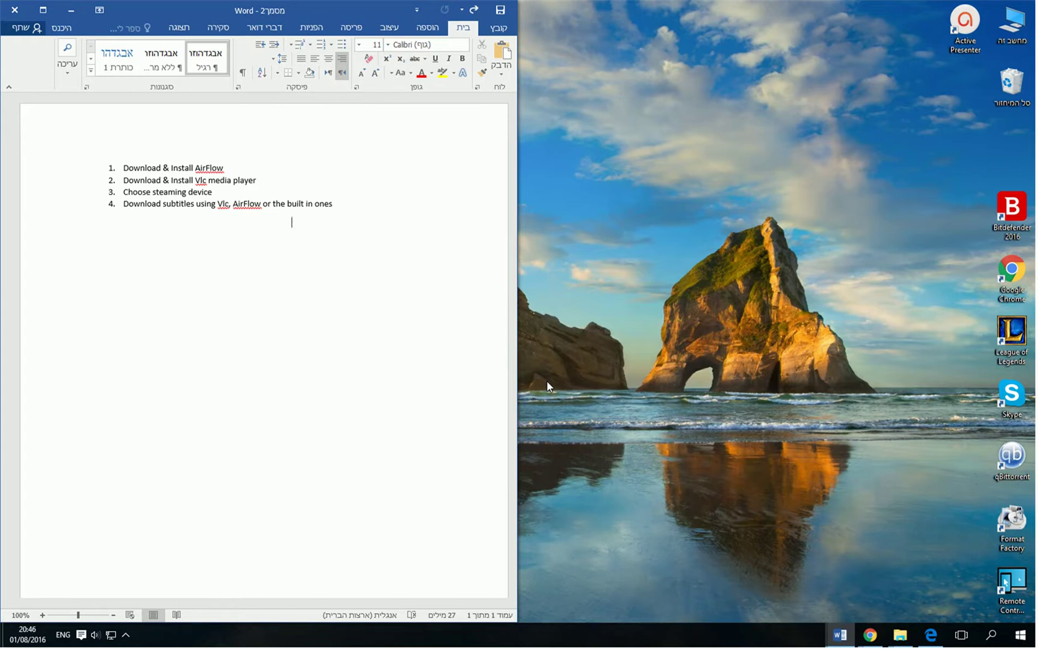
key("alt+Tab")
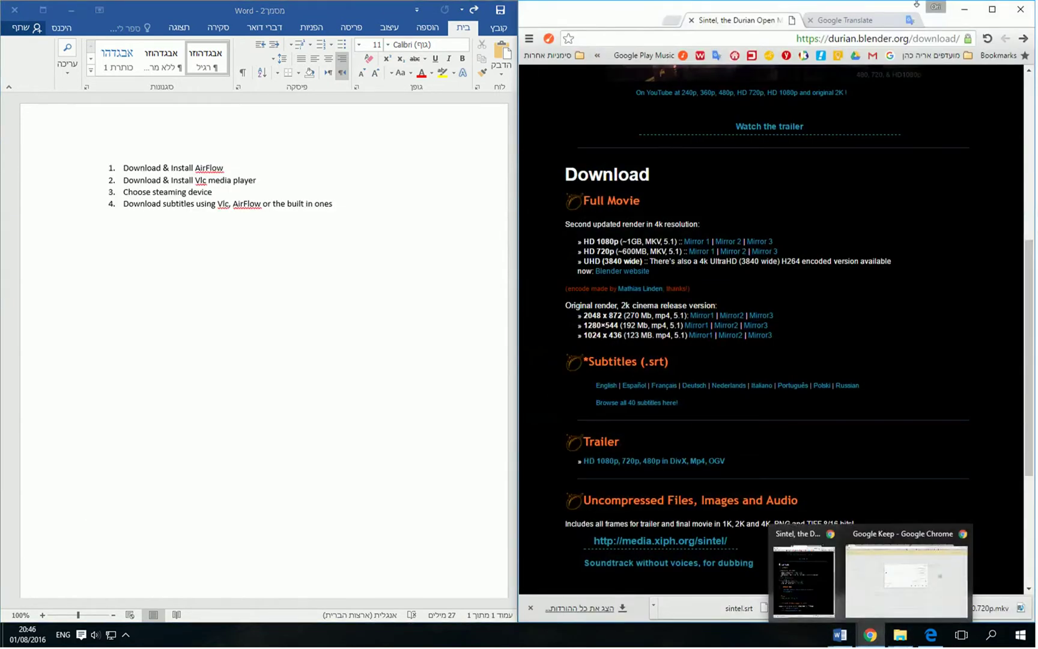
left_click(962, 13)
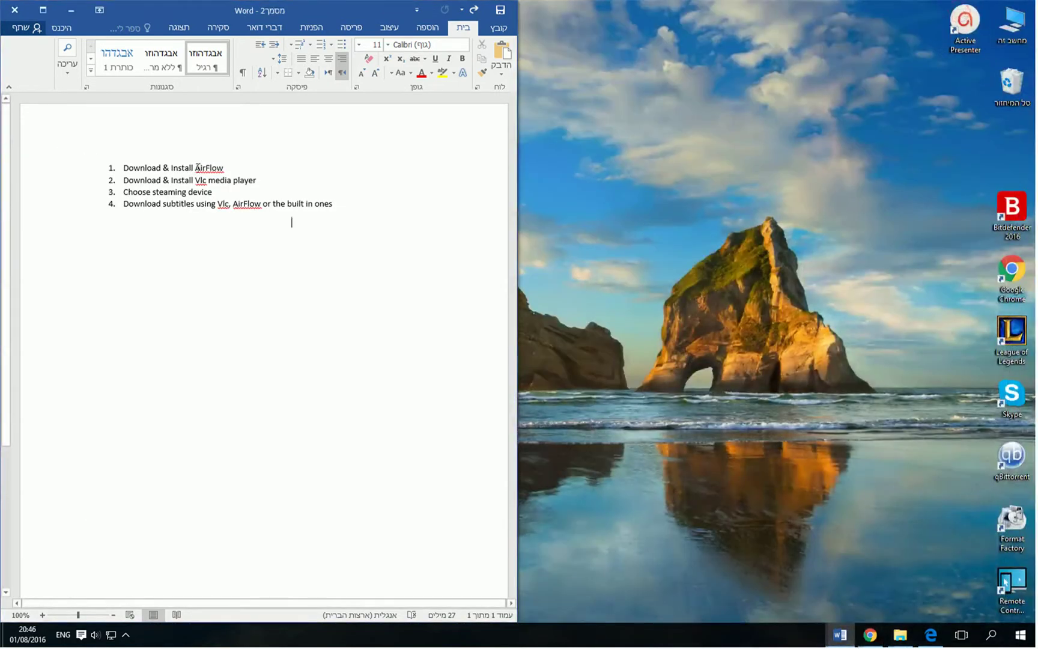
left_click(196, 169)
double_click(212, 172)
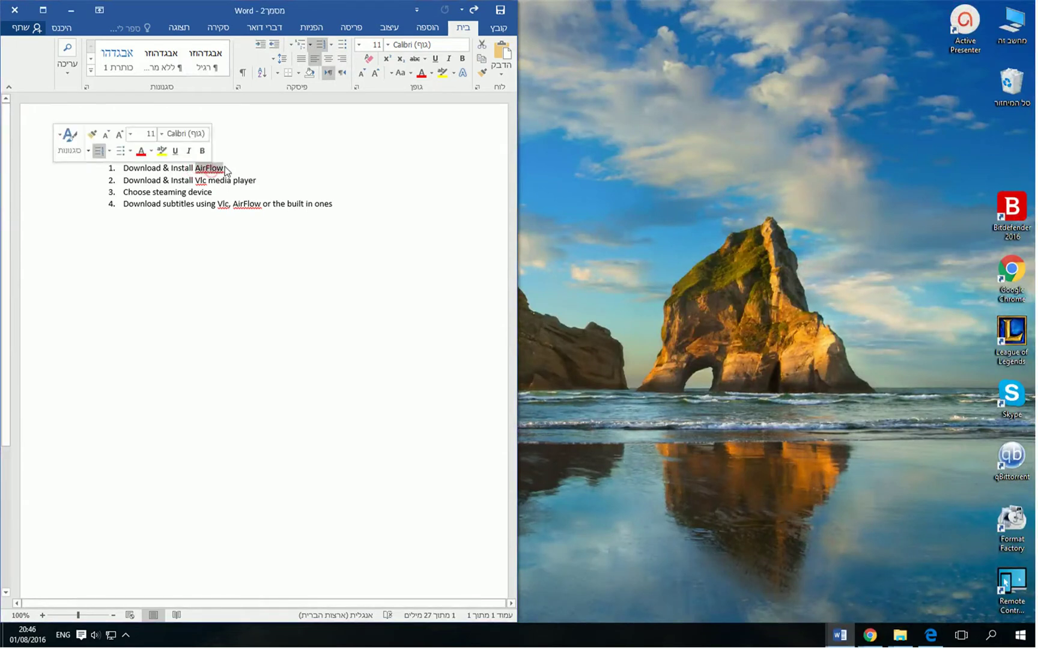
- Minimize the document, switch to Chrome and search Google for "airflowapp" in a new browser tab
left_click(70, 18)
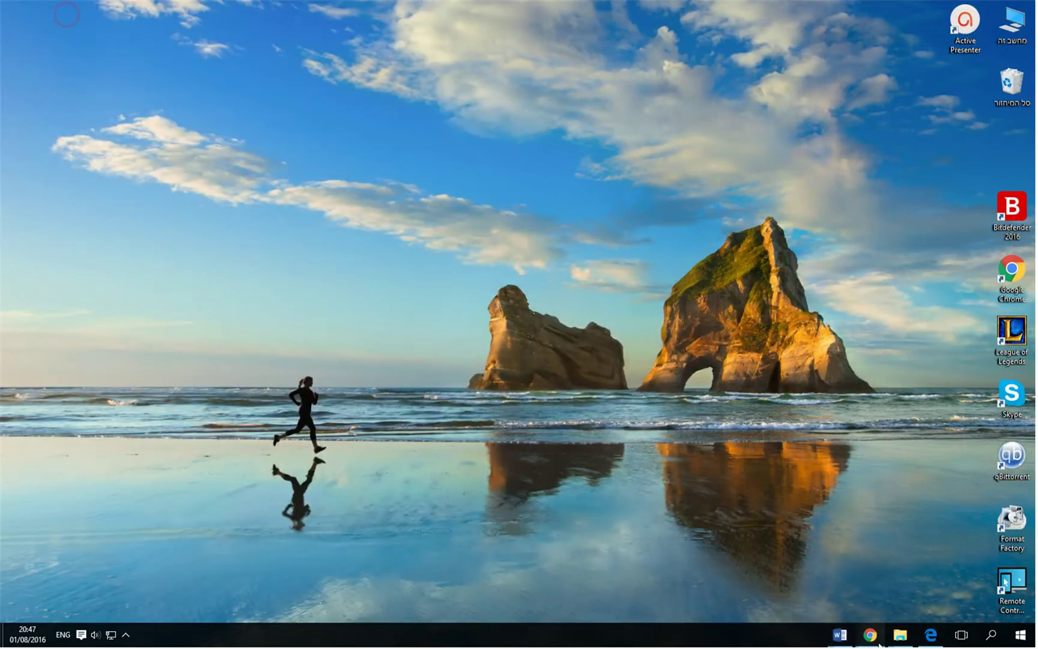
mouse_move(871, 635)
left_click(833, 593)
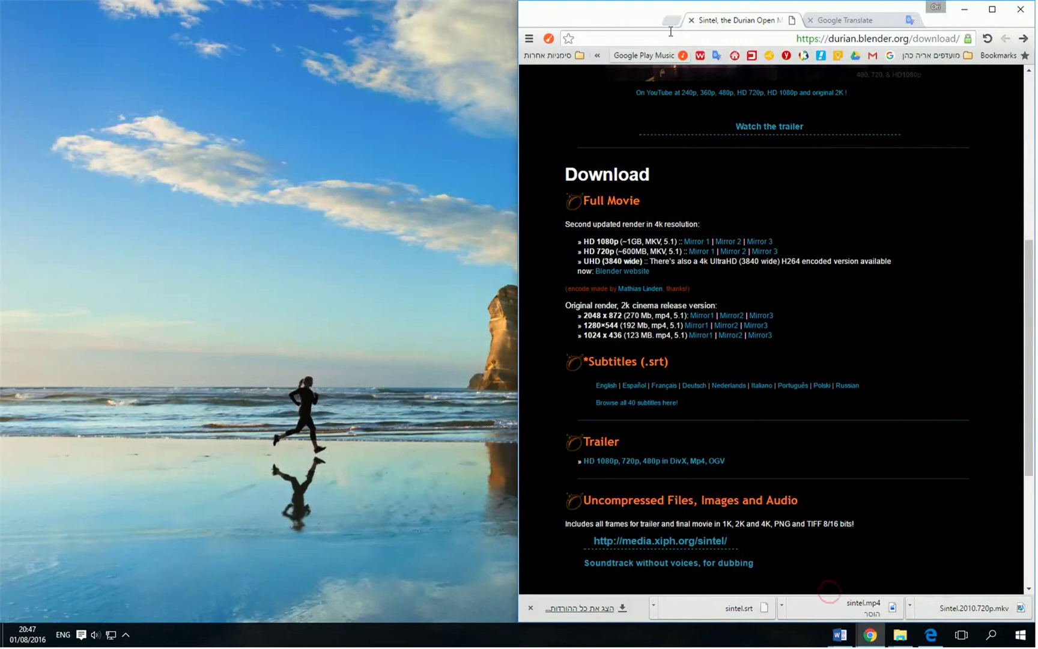
key("ctrl+t")
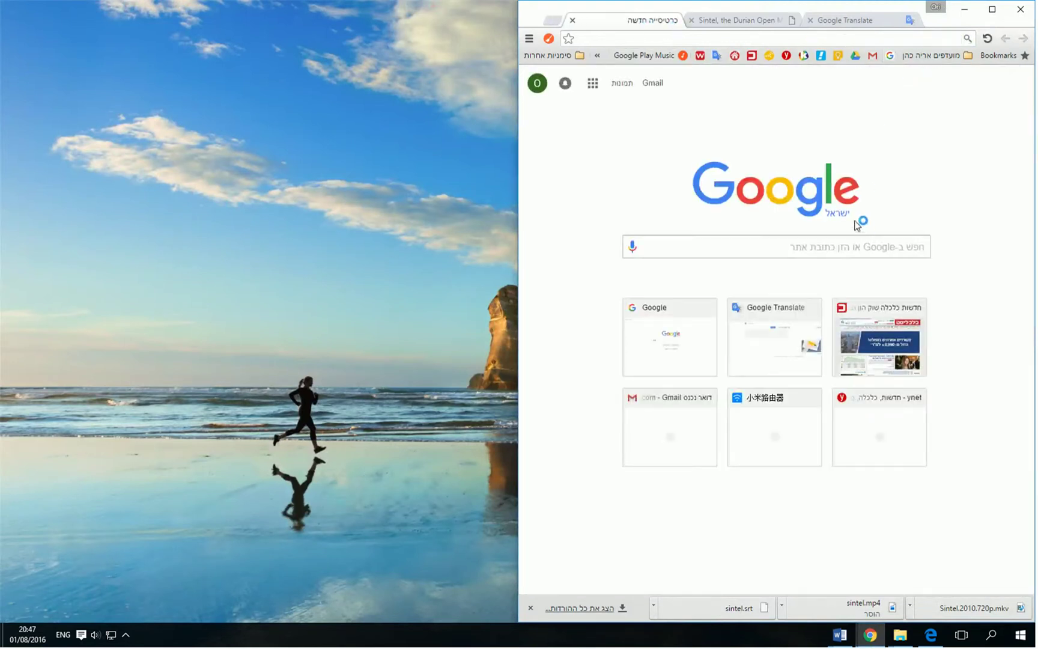
type("airflow")
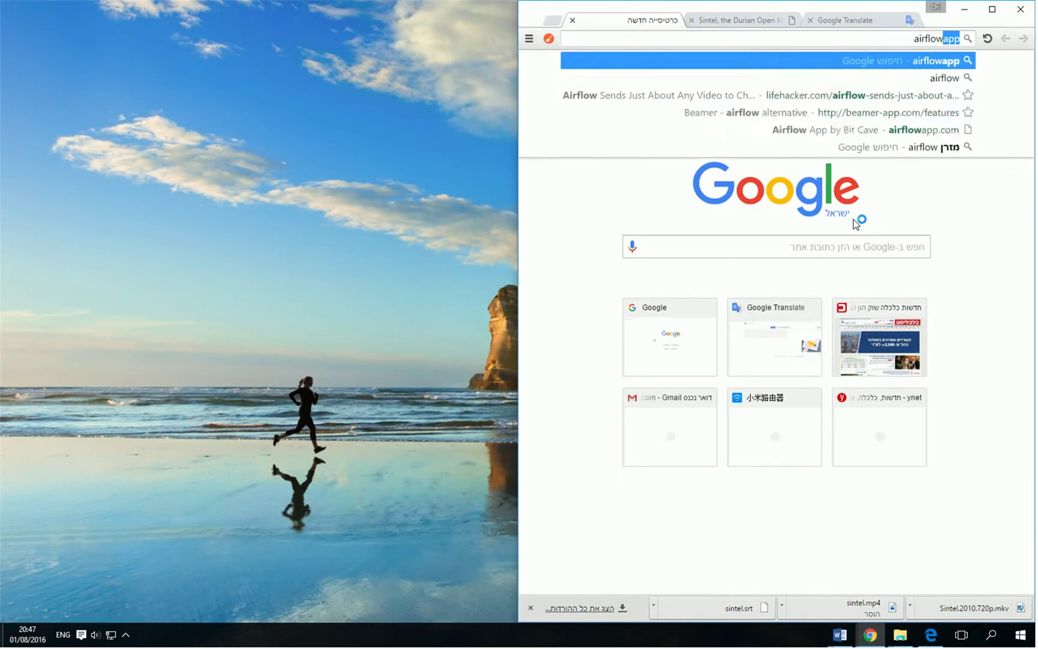
type("app")
key("Return")
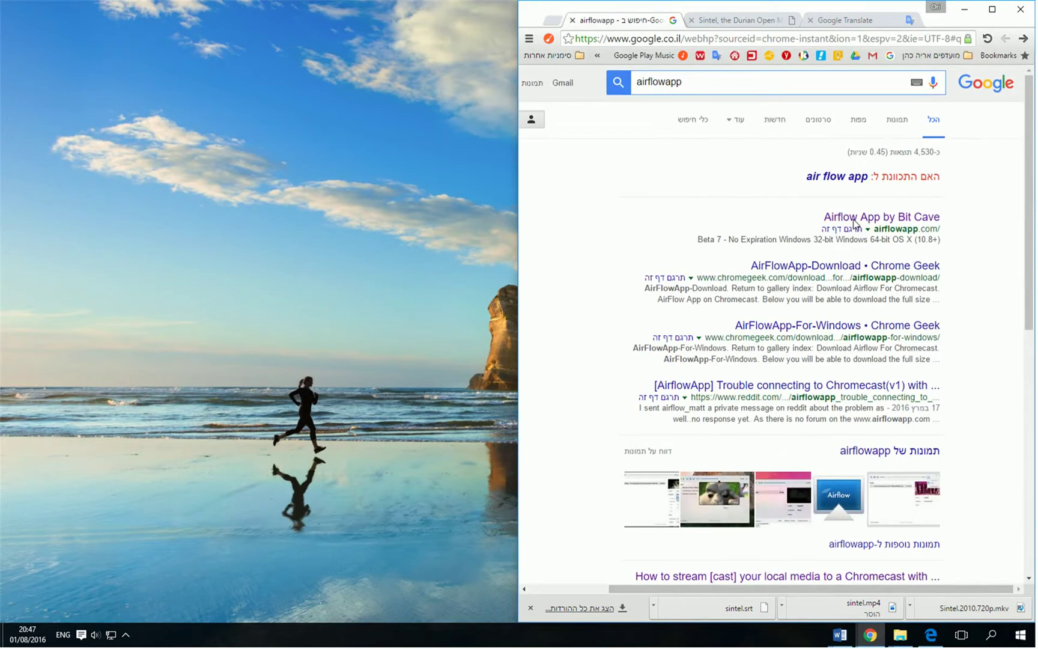
- Open the Airflow App by Bit Cave website and request the Windows 64-bit installer, then cancel saving the file
double_click(895, 228)
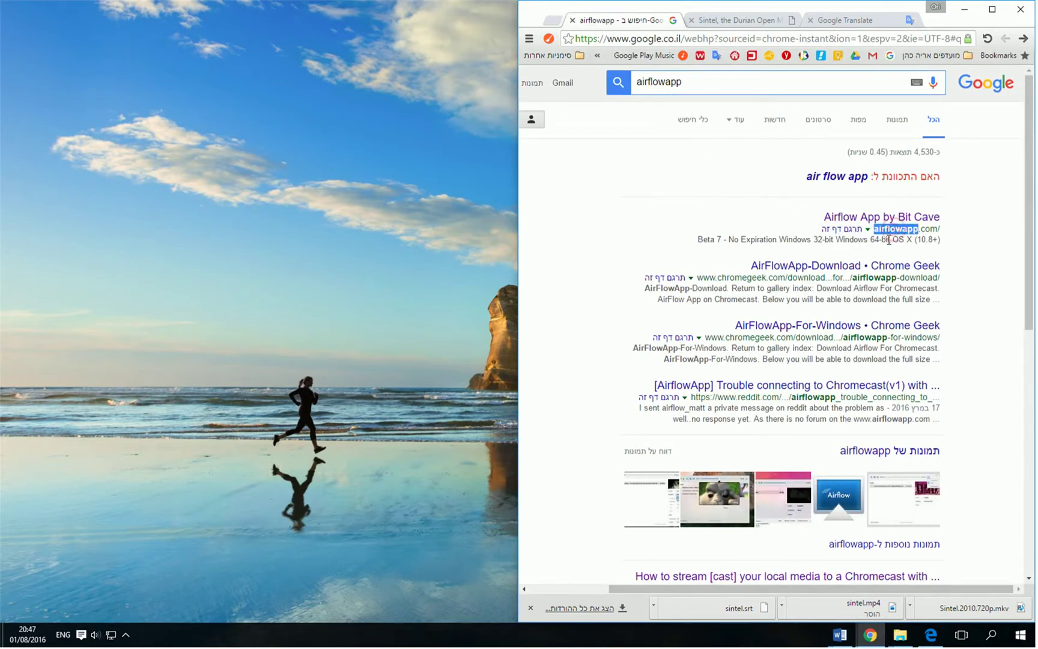
left_click(895, 218)
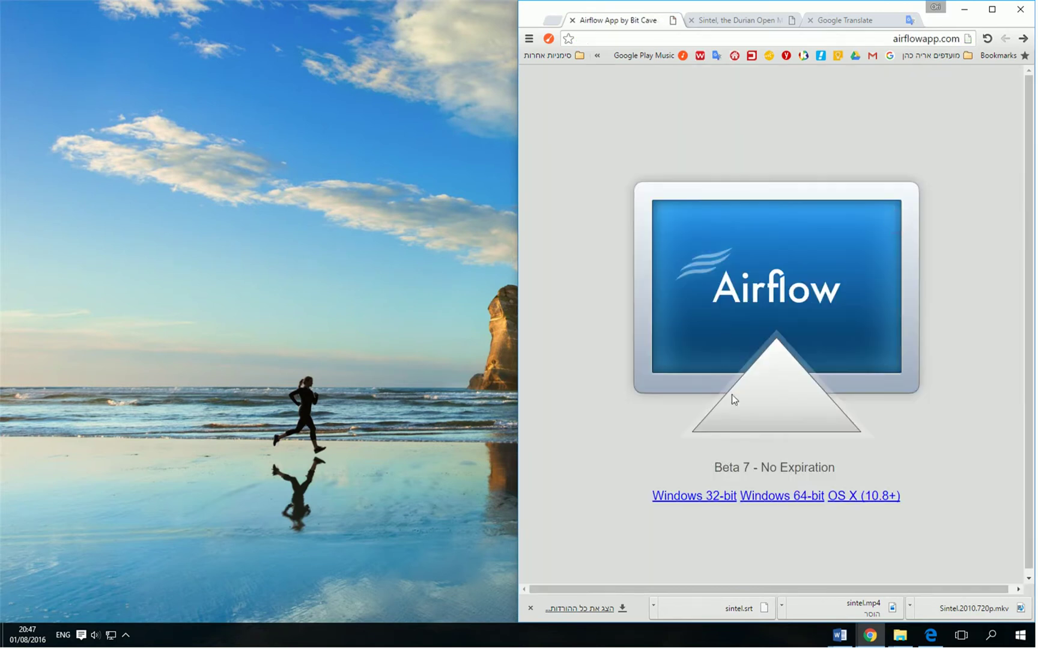
left_click(788, 501)
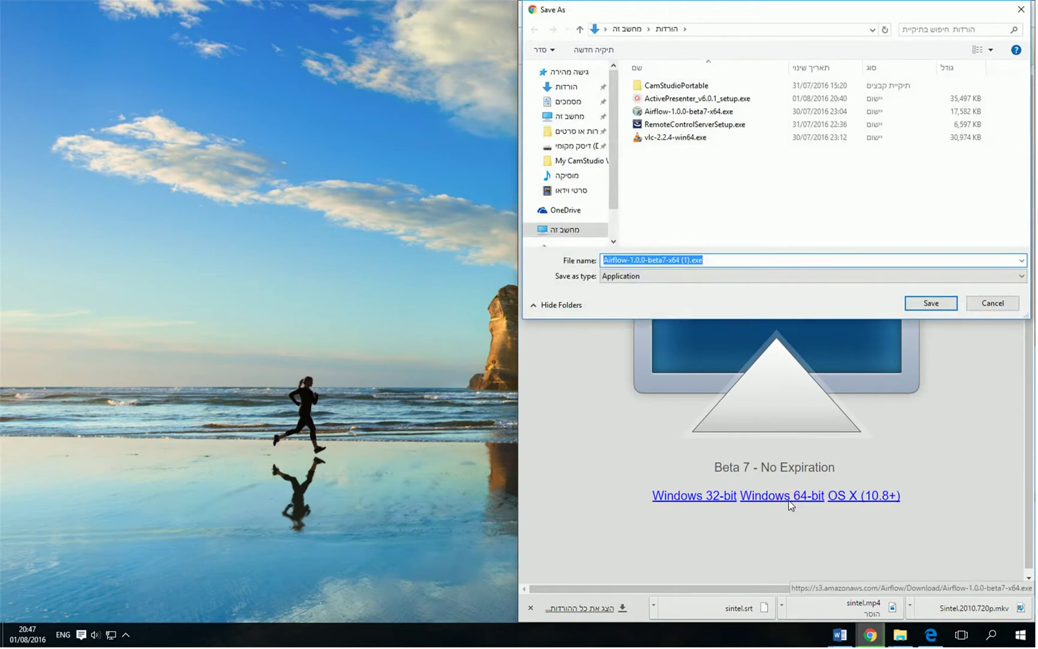
left_click(999, 304)
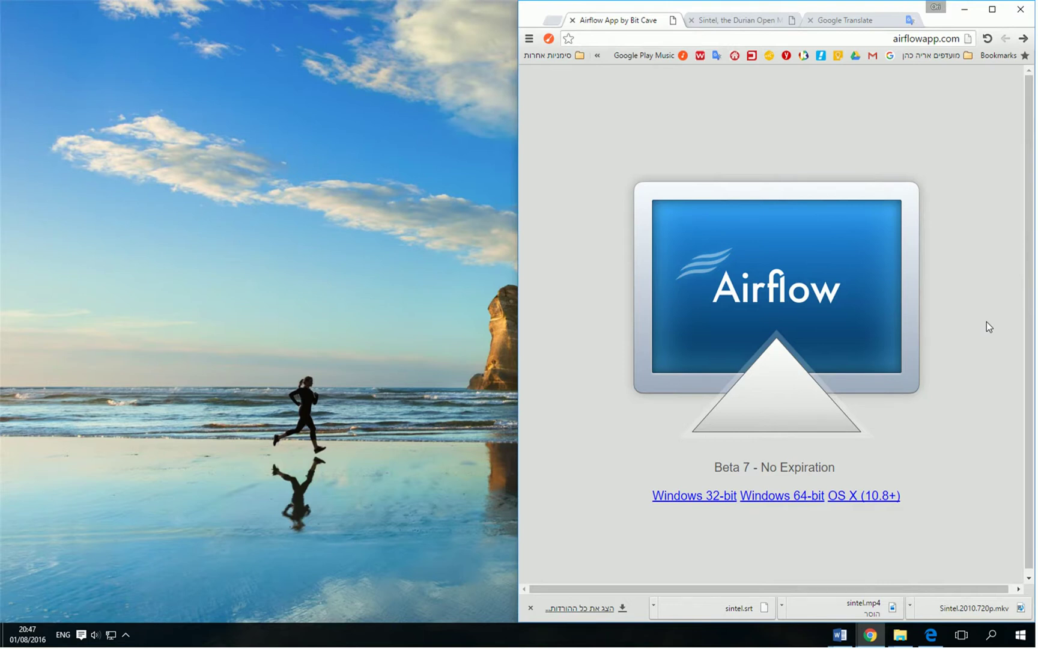
- Search Google for "vlc media player" from the same browser tab
left_click(910, 39)
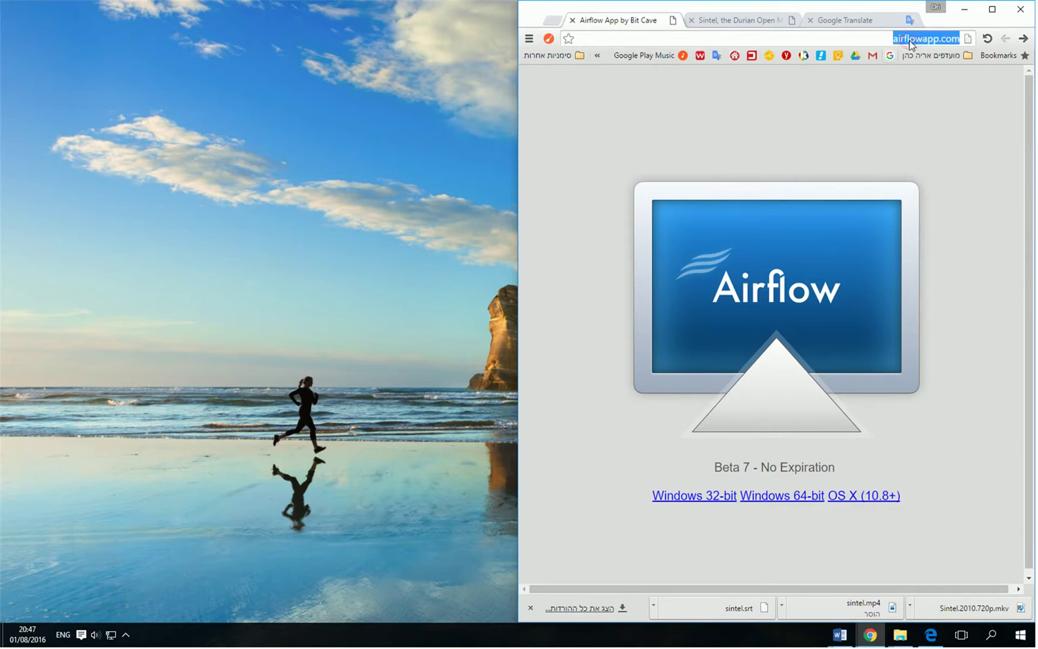
type("vlc me")
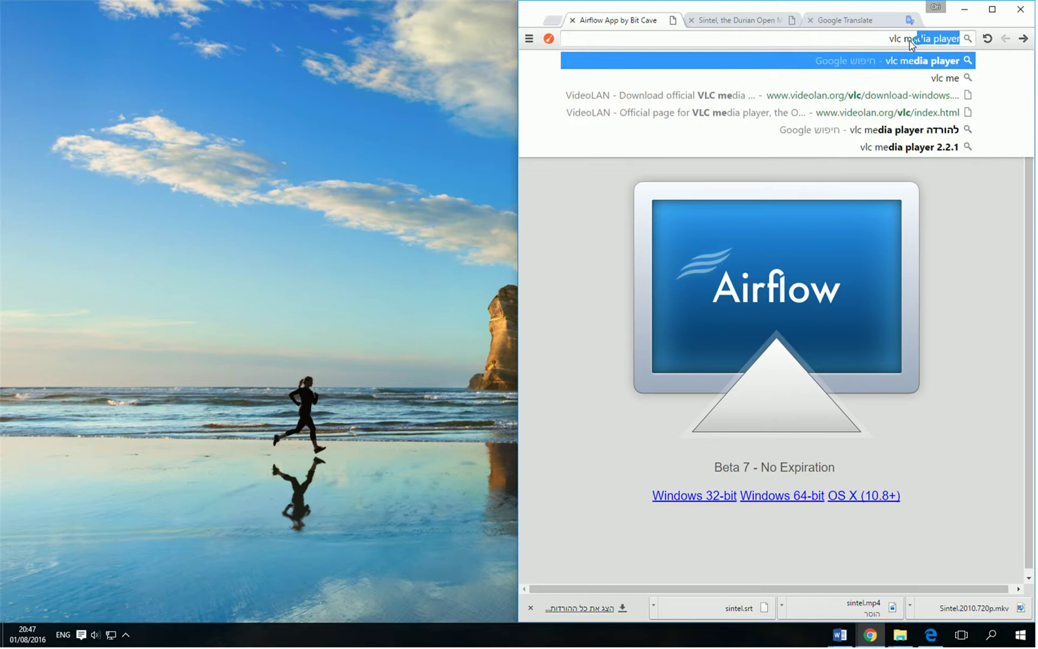
type("d")
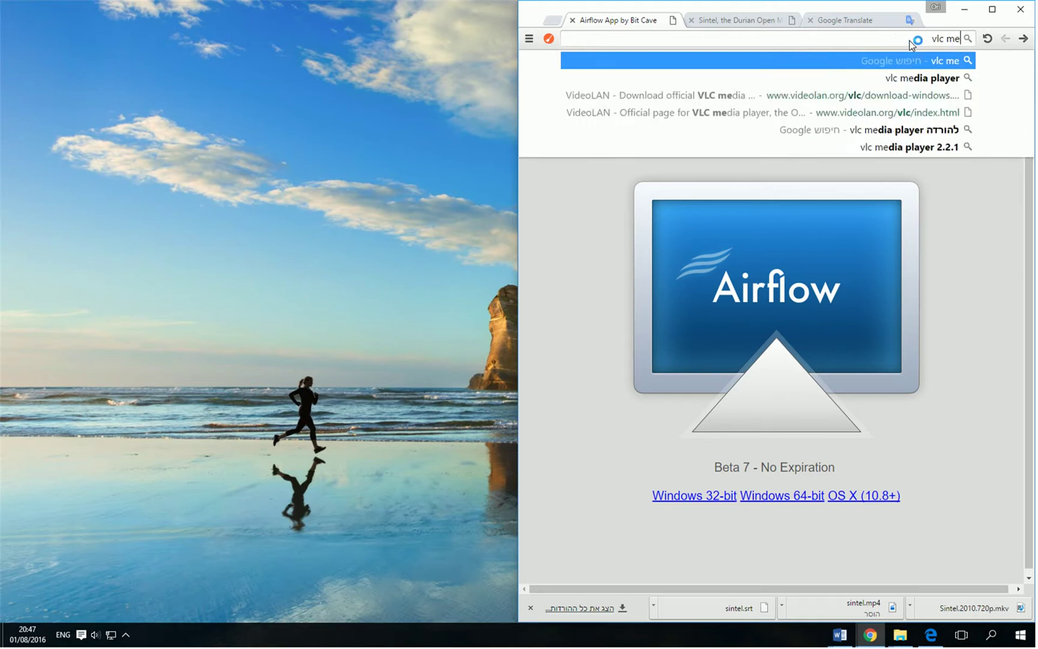
type("ia")
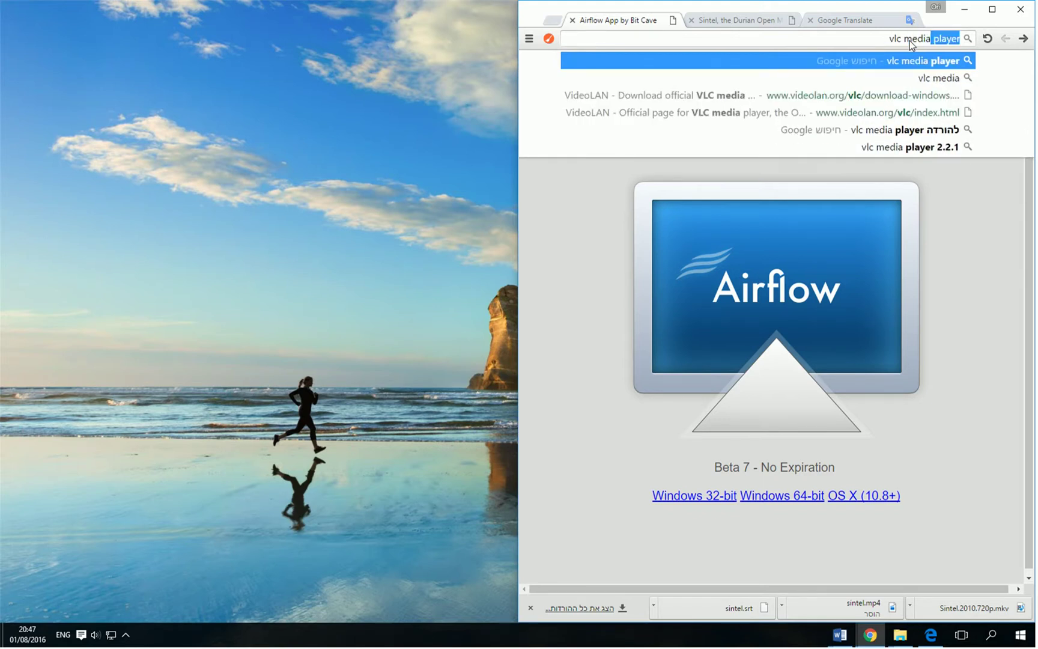
key("Return")
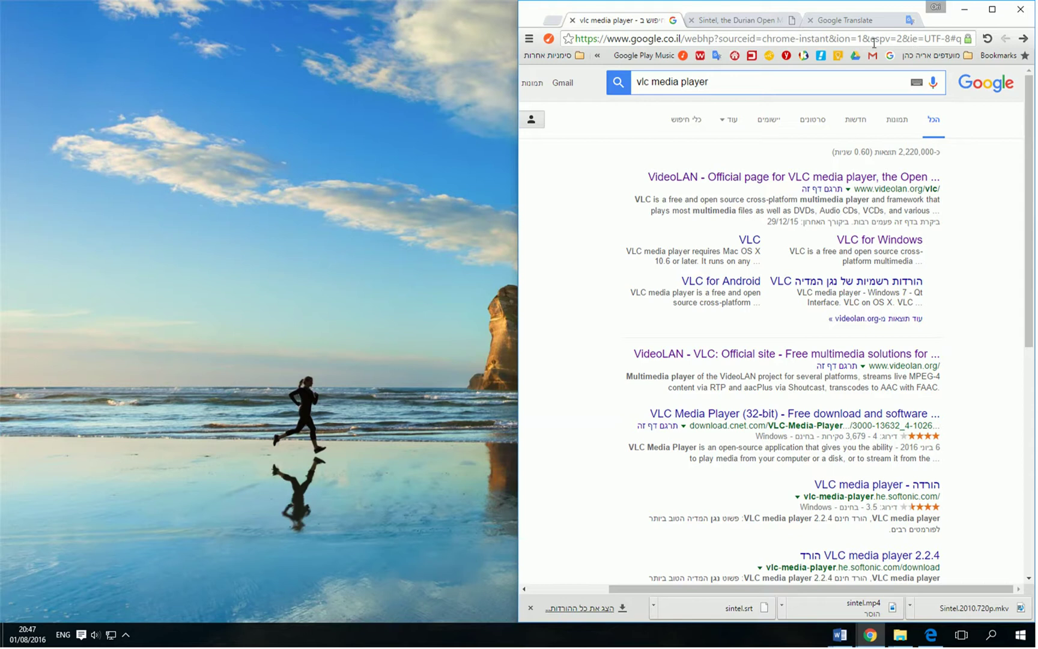
- Open the official VideoLAN page for VLC media player and set its translation to en
left_click(904, 188)
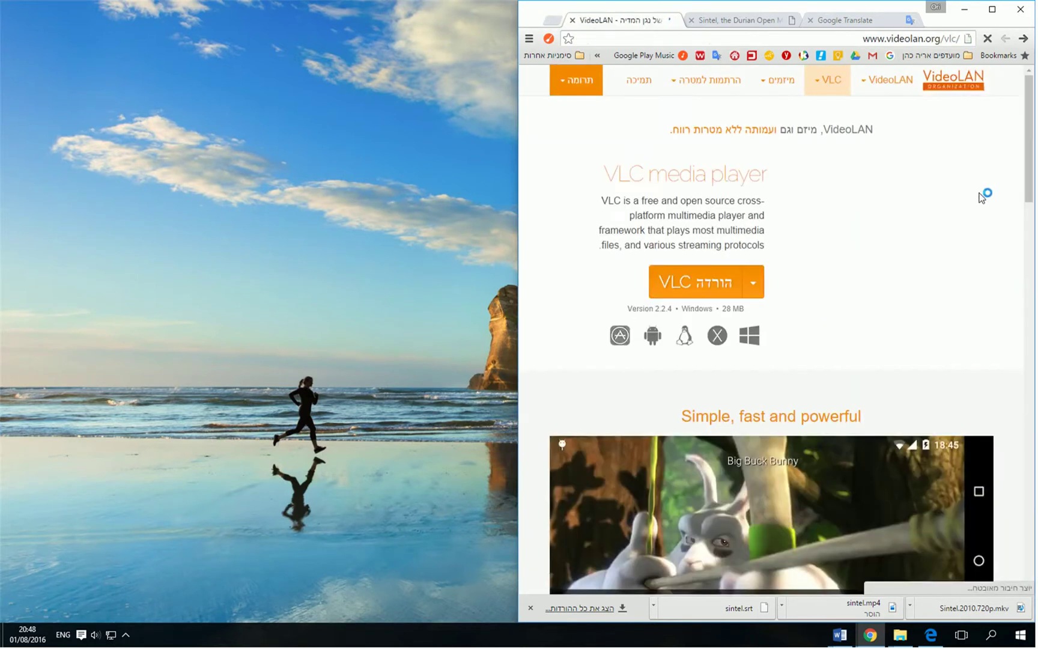
scroll(949, 175, "down", 10)
scroll(951, 252, "down", 15)
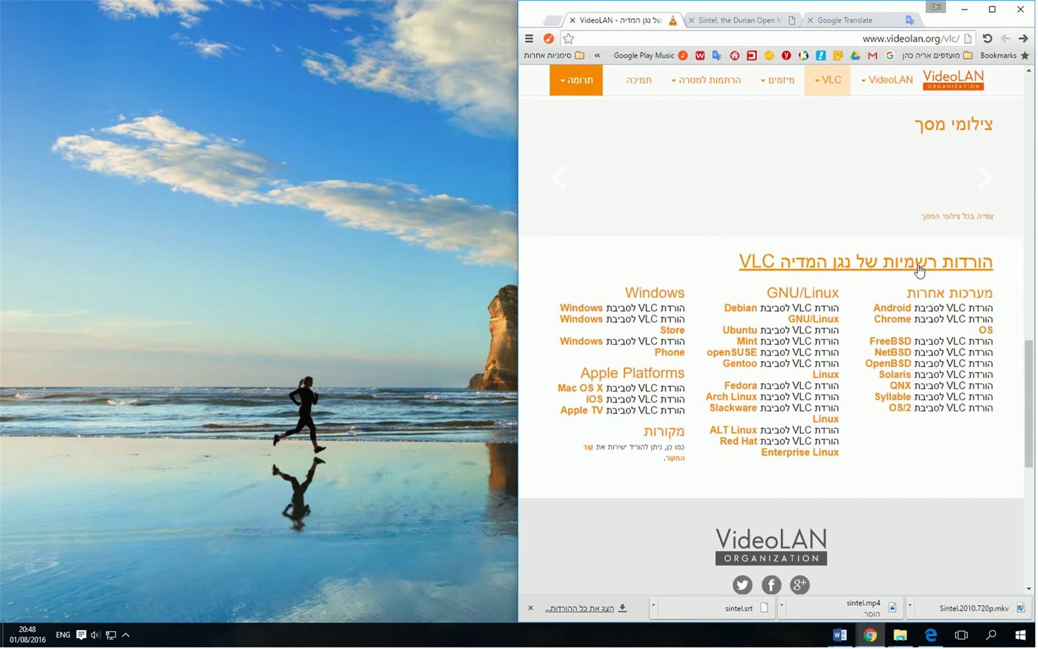
scroll(890, 303, "up", 8)
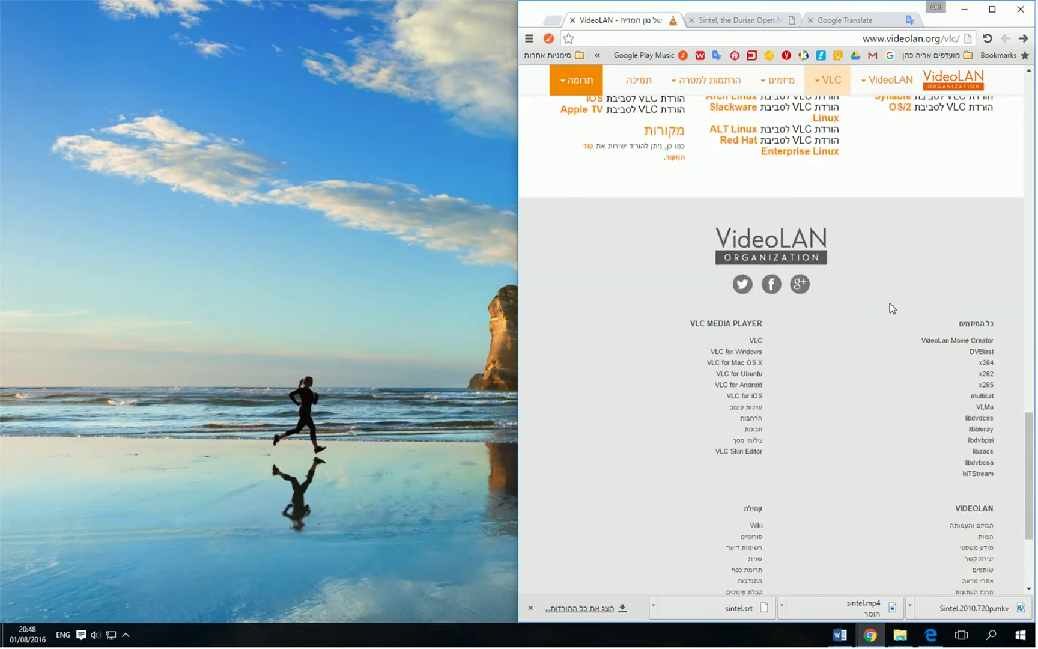
scroll(890, 303, "down", 4)
scroll(890, 307, "down", 4)
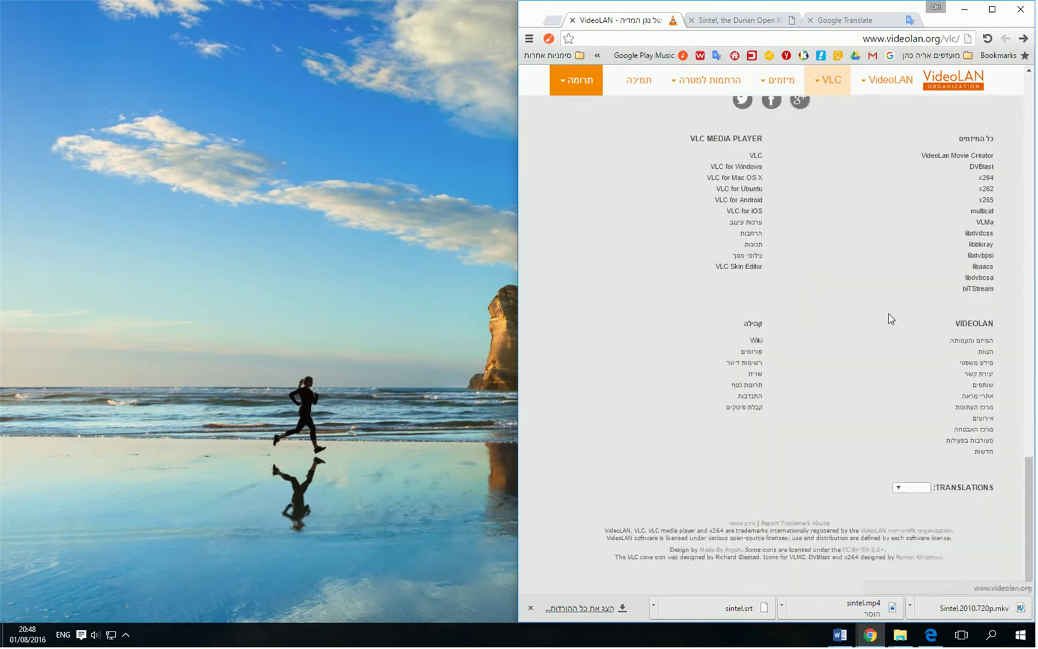
left_click(914, 488)
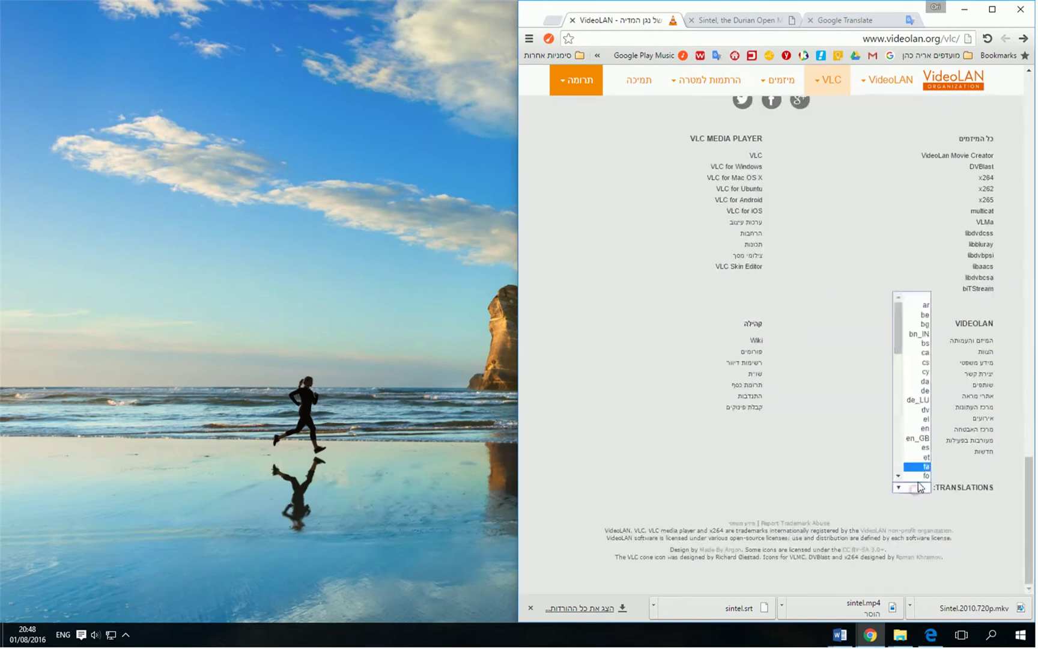
left_click(909, 428)
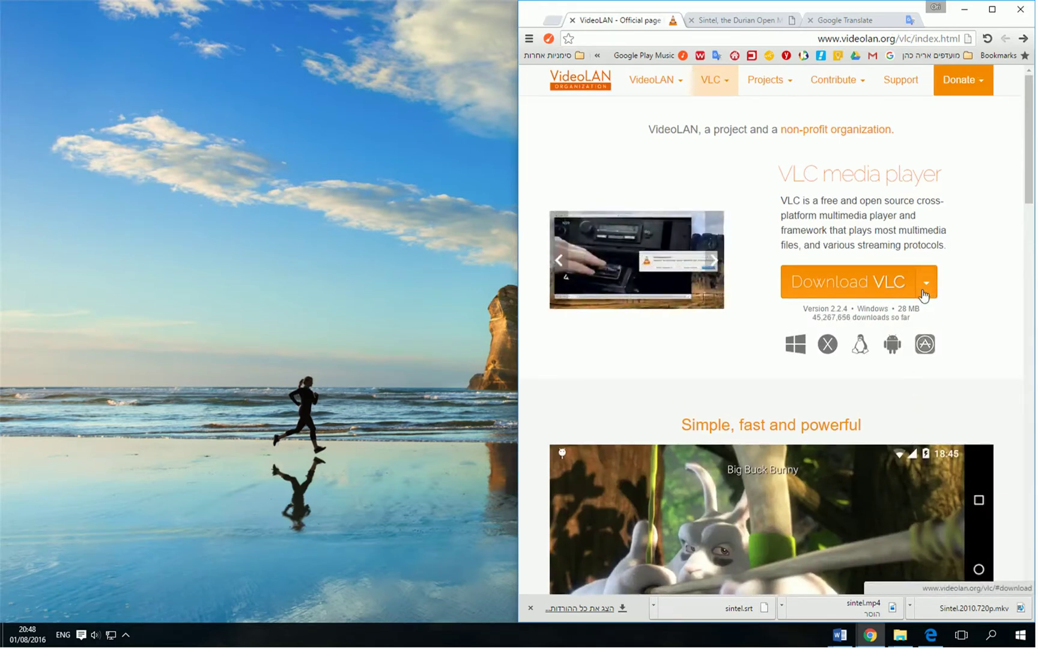
- Request the VLC for Windows installer vlc-2.2.4-win32.exe, cancel saving it and return to the VLC media player page
left_click(844, 290)
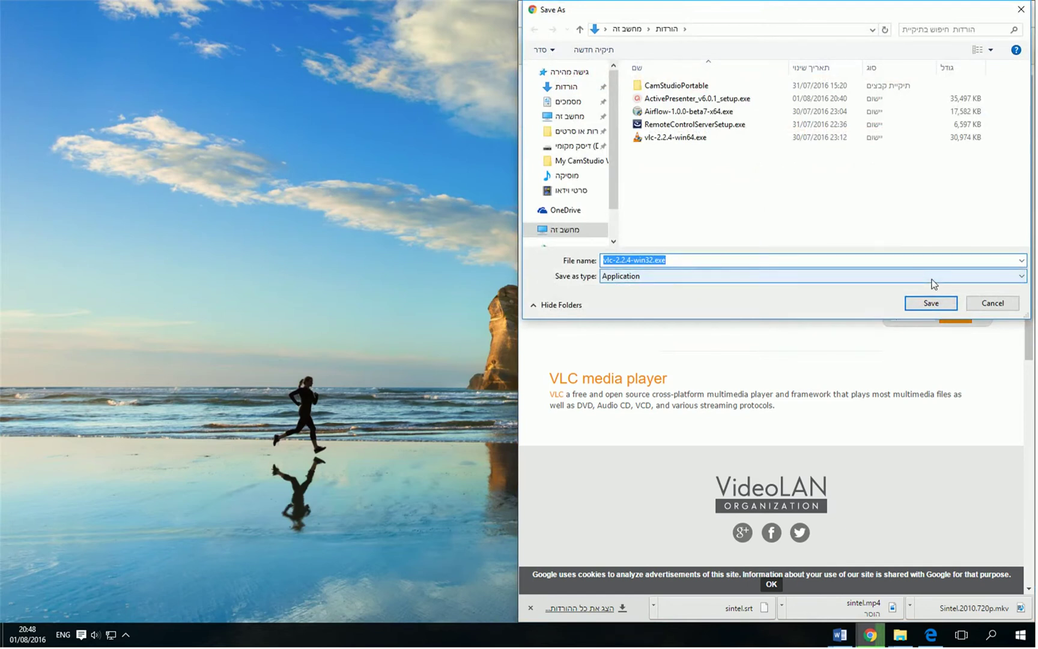
left_click(986, 303)
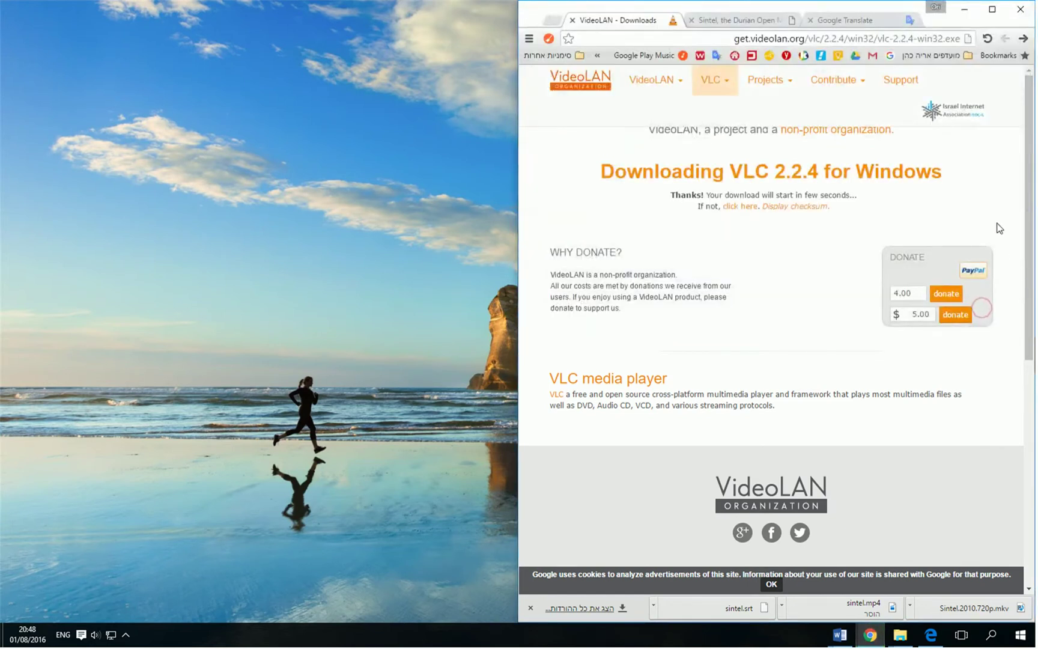
left_click(1025, 40)
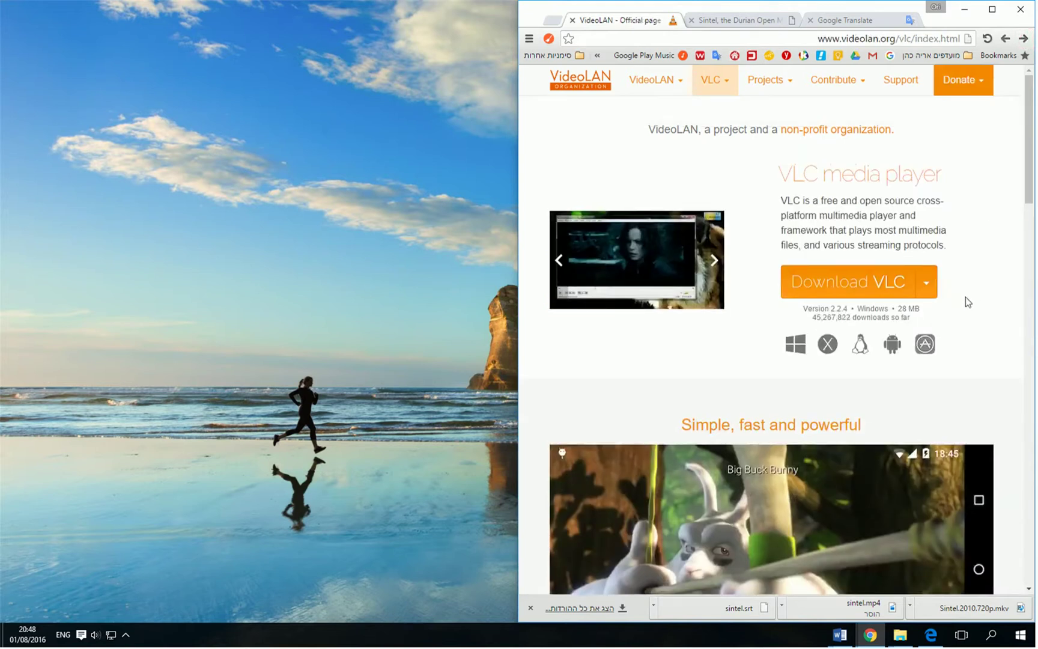
- Expand the platform choices for downloading VLC and open the downloads for Other Systems
left_click(927, 293)
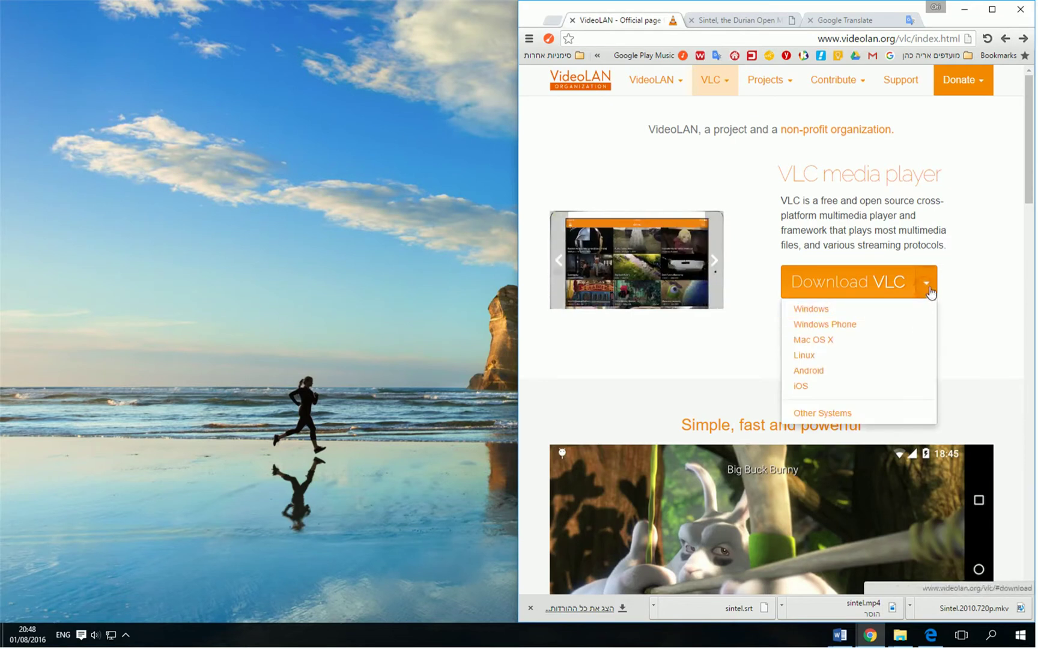
left_click(928, 291)
left_click(928, 292)
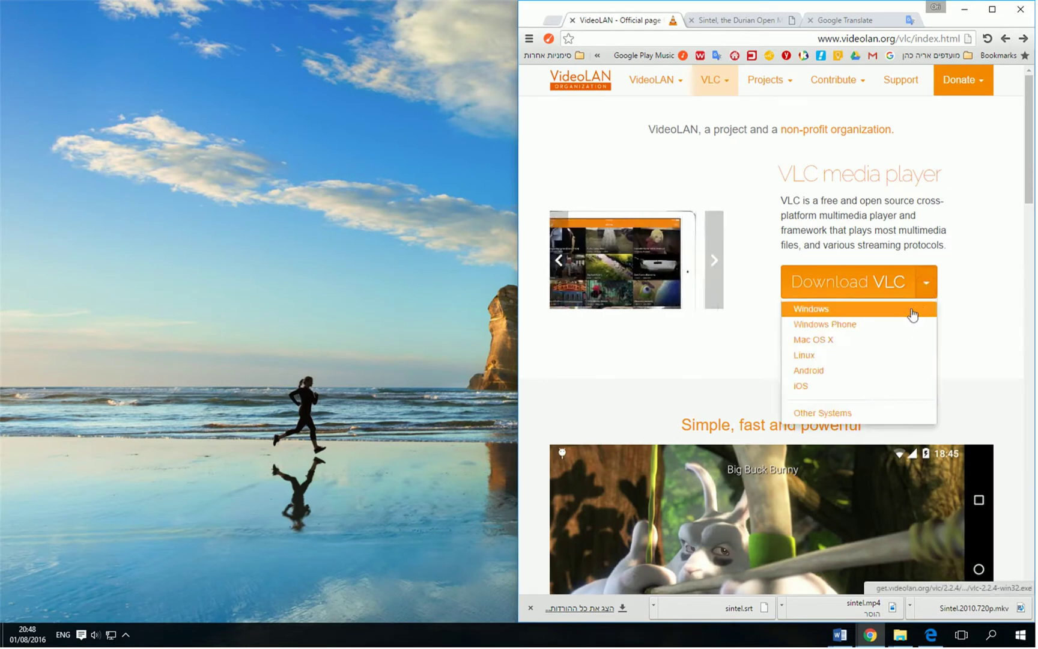
left_click(840, 414)
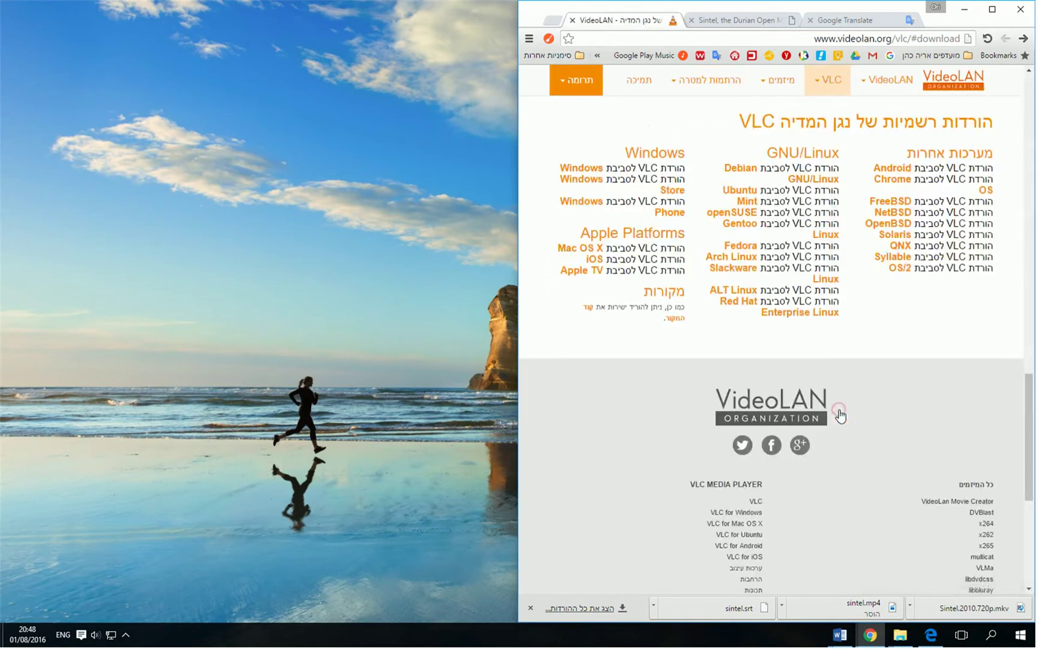
- Expand the VLC platform choices again and set the VideoLAN page's translation to en
scroll(840, 414, "down", 2)
scroll(842, 409, "up", 10)
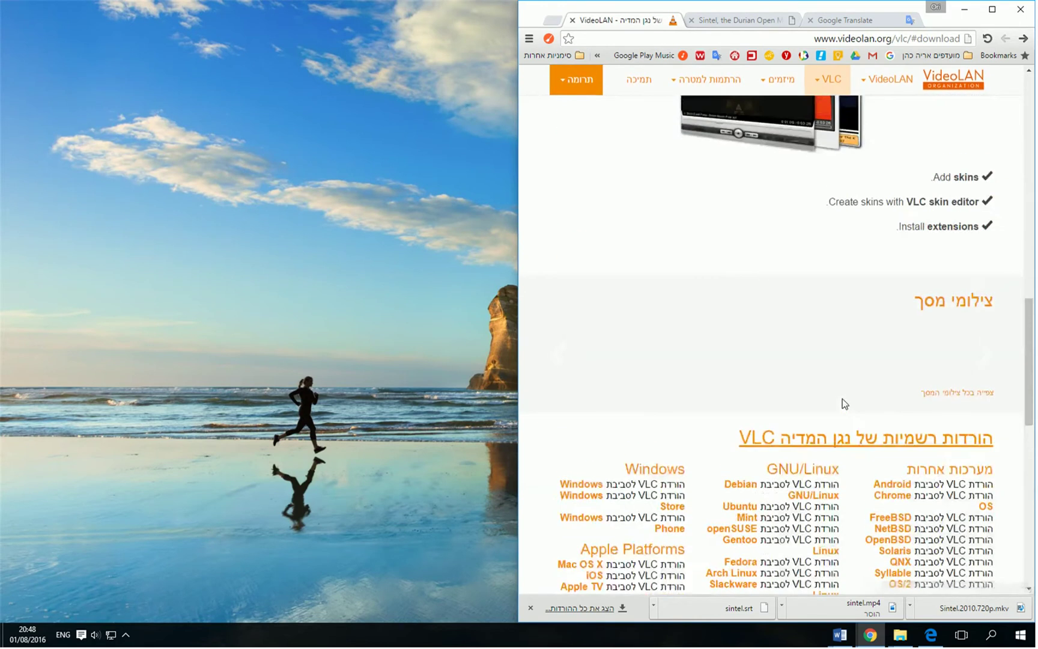
scroll(843, 399, "up", 9)
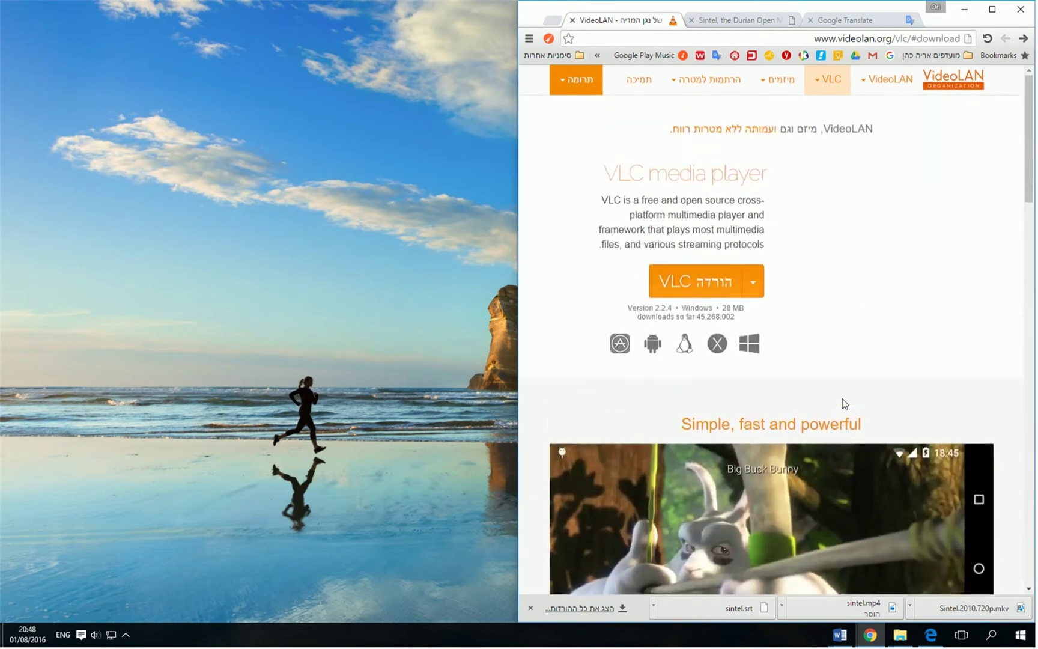
left_click(759, 290)
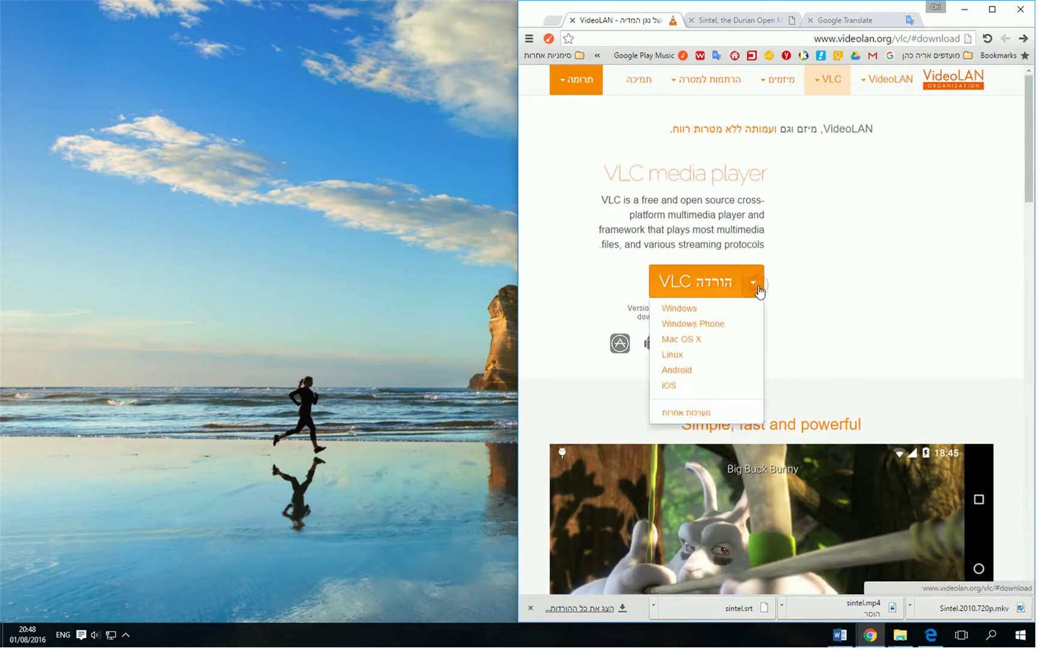
scroll(759, 290, "down", 18)
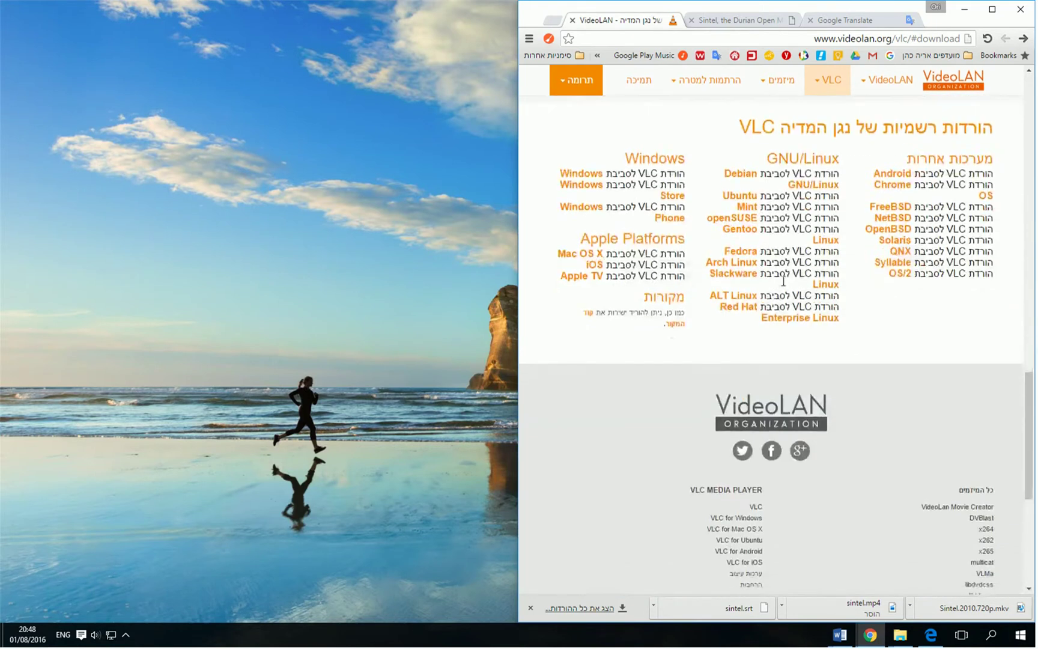
left_click(910, 487)
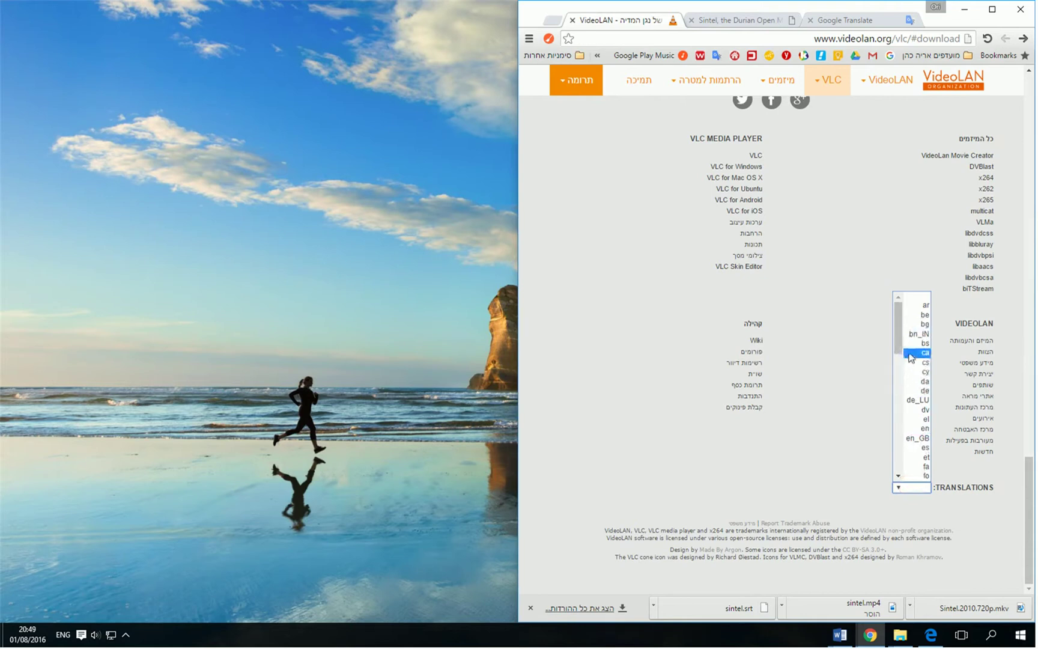
left_click(908, 428)
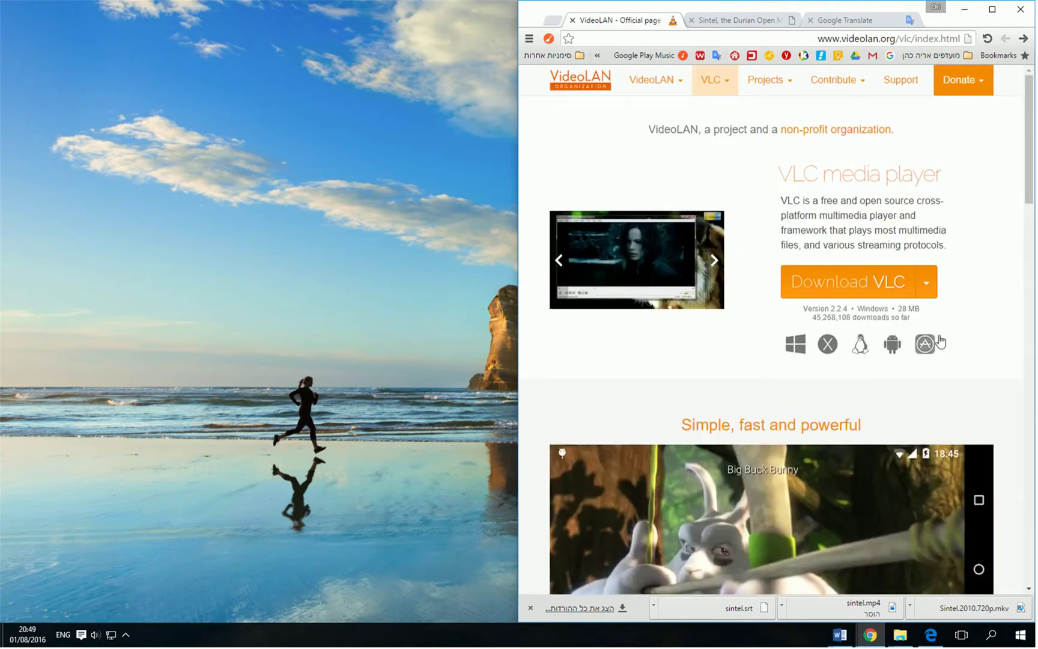
- Open the VLC downloads for Other Systems and choose the Windows version
left_click(933, 286)
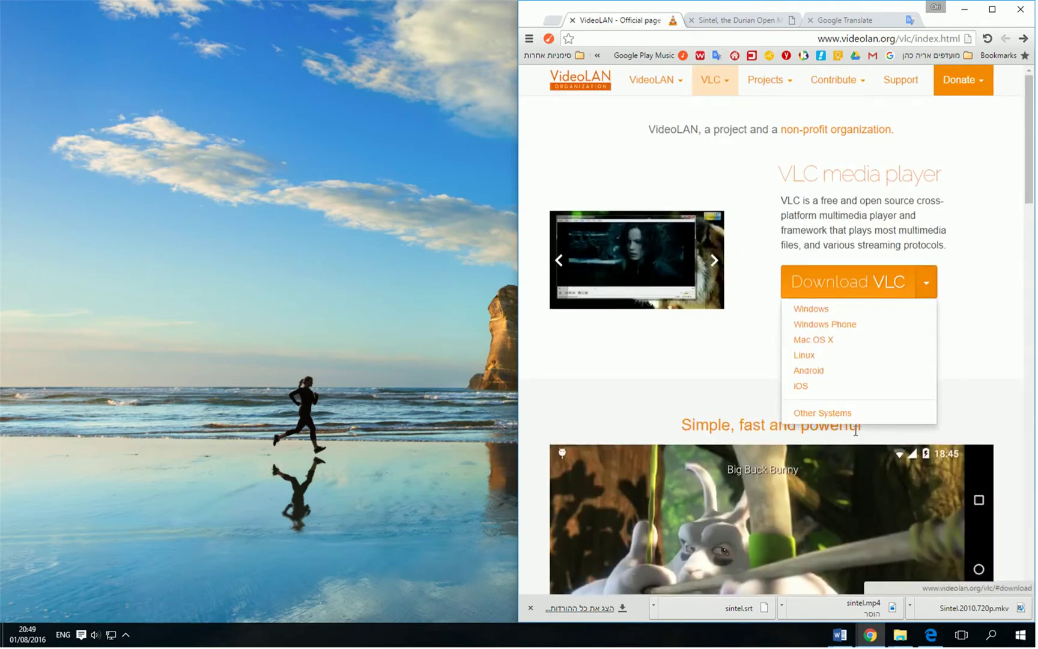
left_click(849, 414)
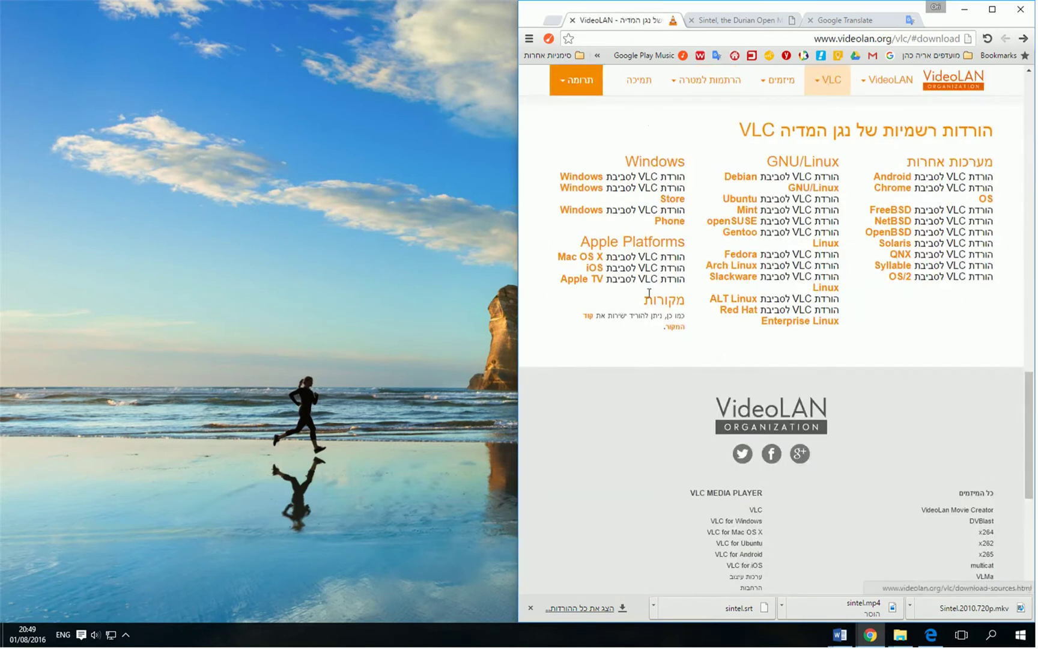
left_click(594, 177)
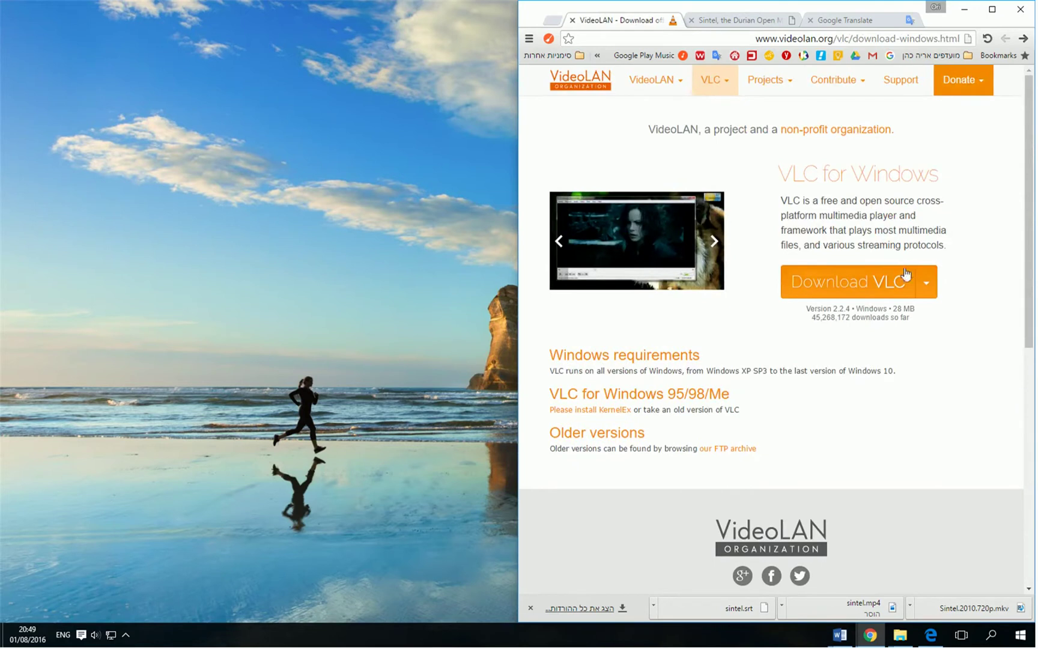
- Request the VLC installer for the 64bit version, cancel saving it and return to the VLC for Windows page
left_click(927, 281)
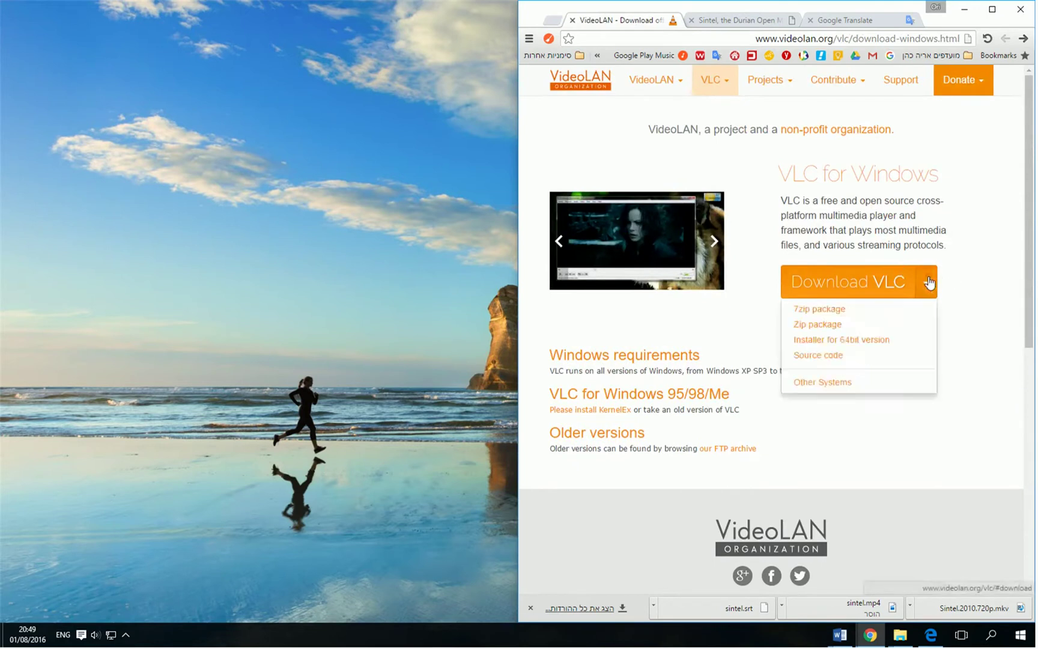
left_click(864, 340)
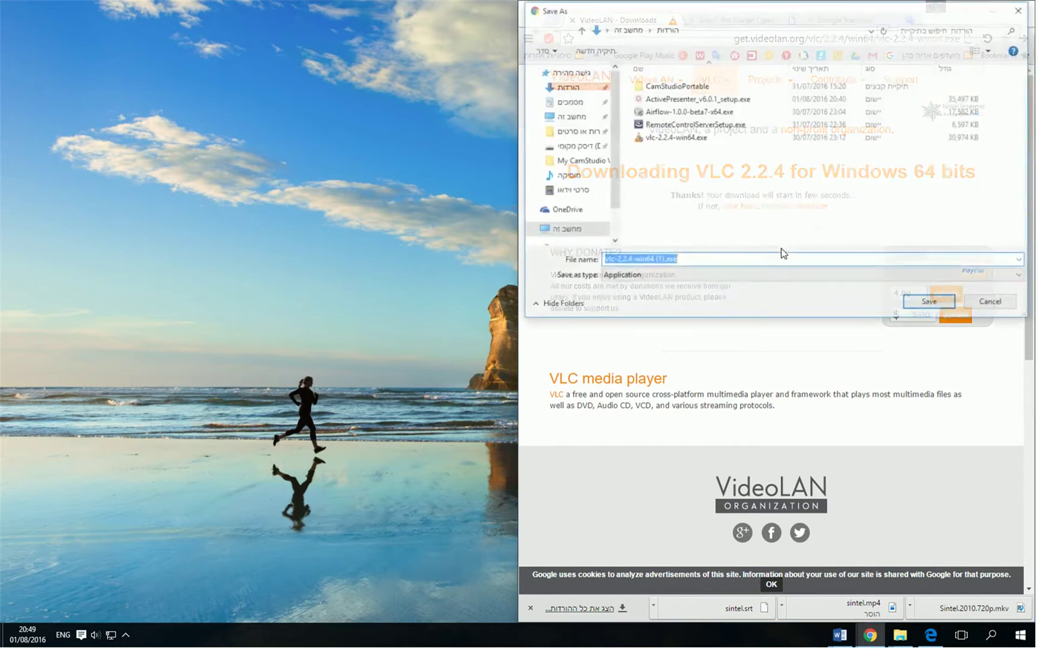
left_click(951, 302)
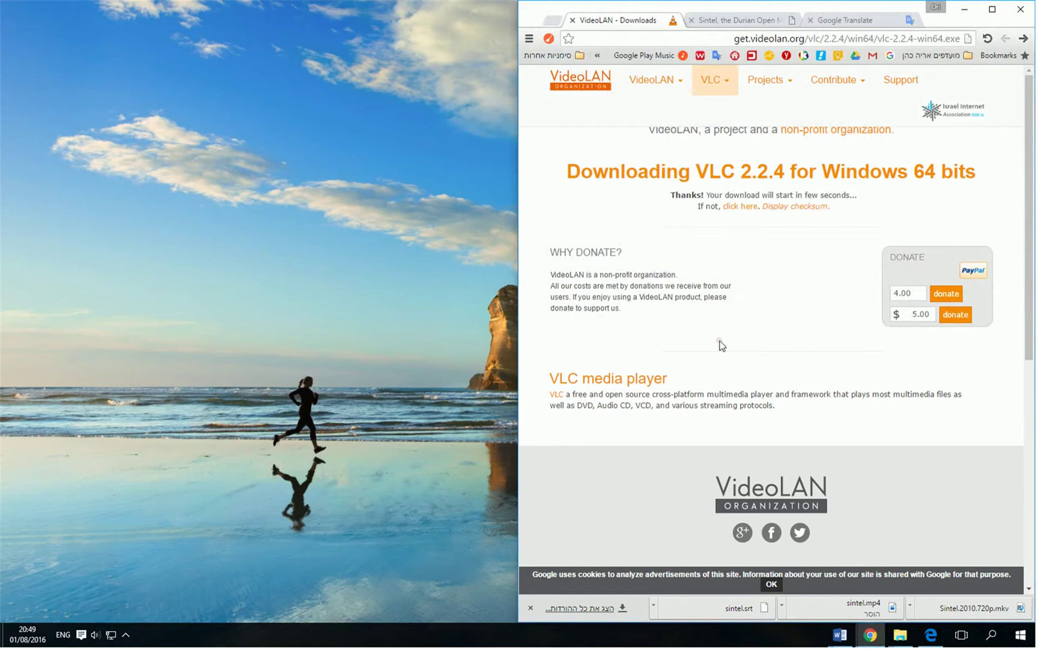
scroll(721, 345, "down", 4)
scroll(719, 343, "up", 4)
key("alt+Left")
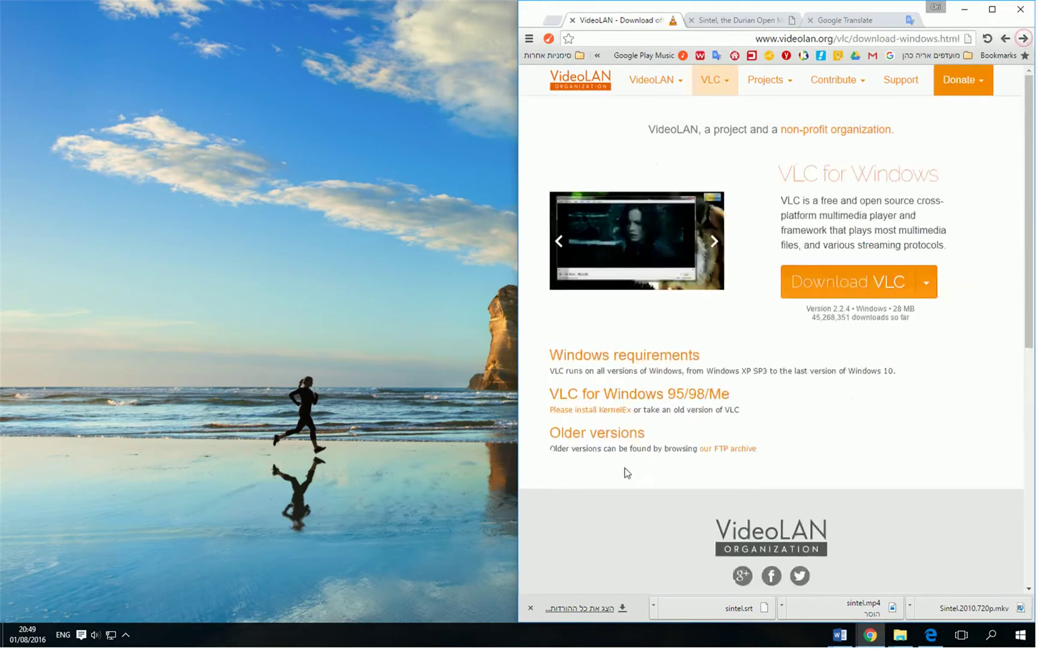
- Open the FTP archive of older VLC versions and go to the win64 folder of version 2.2.4
left_click(730, 452)
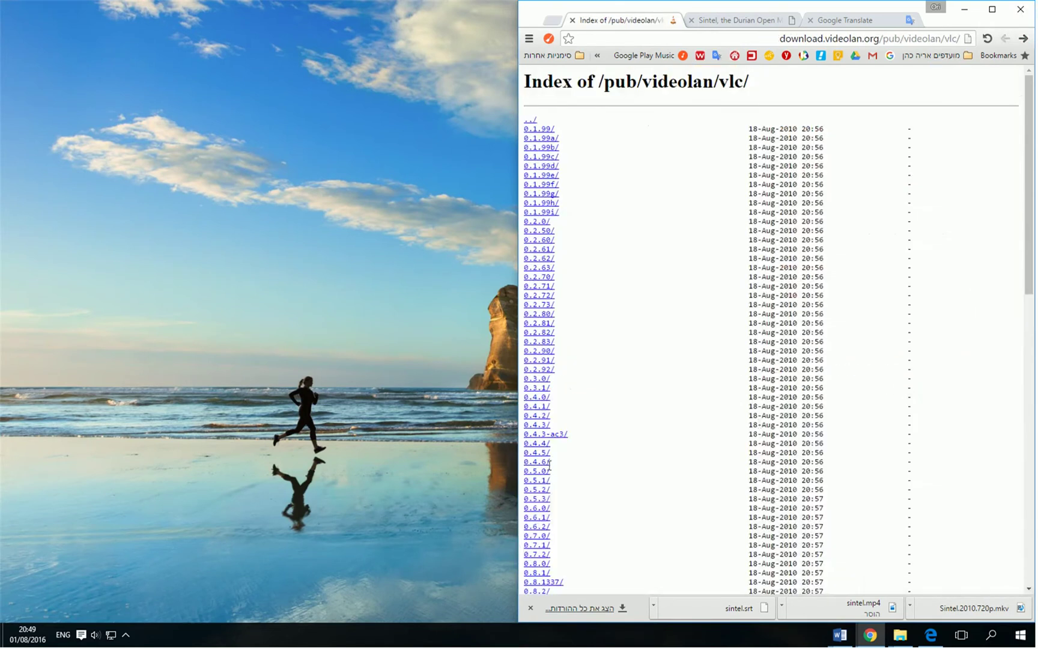
scroll(654, 361, "down", 15)
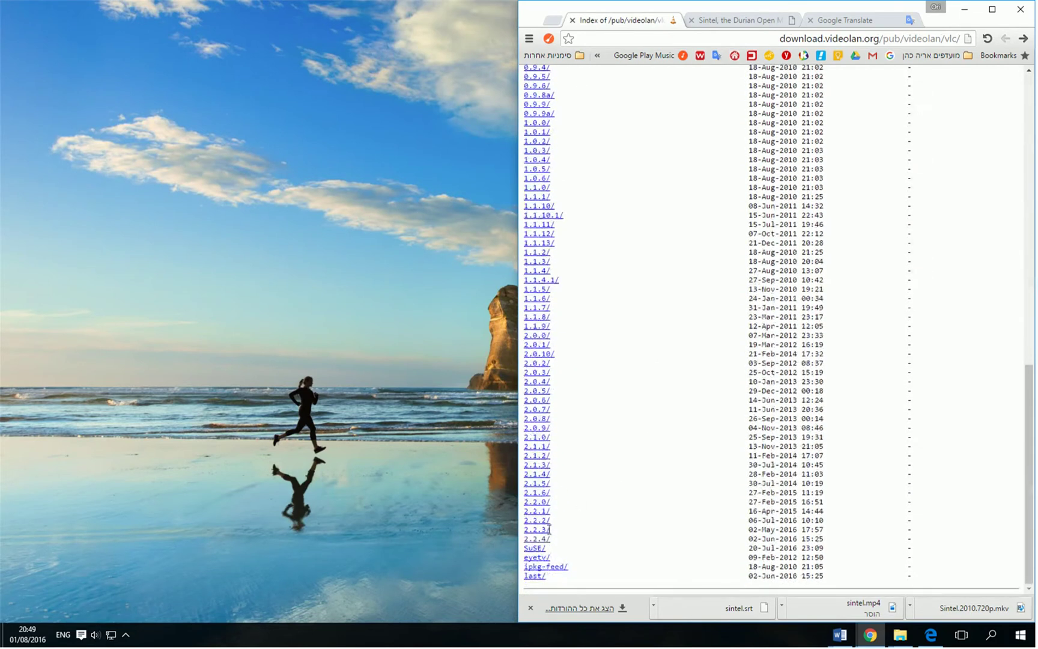
left_click(538, 538)
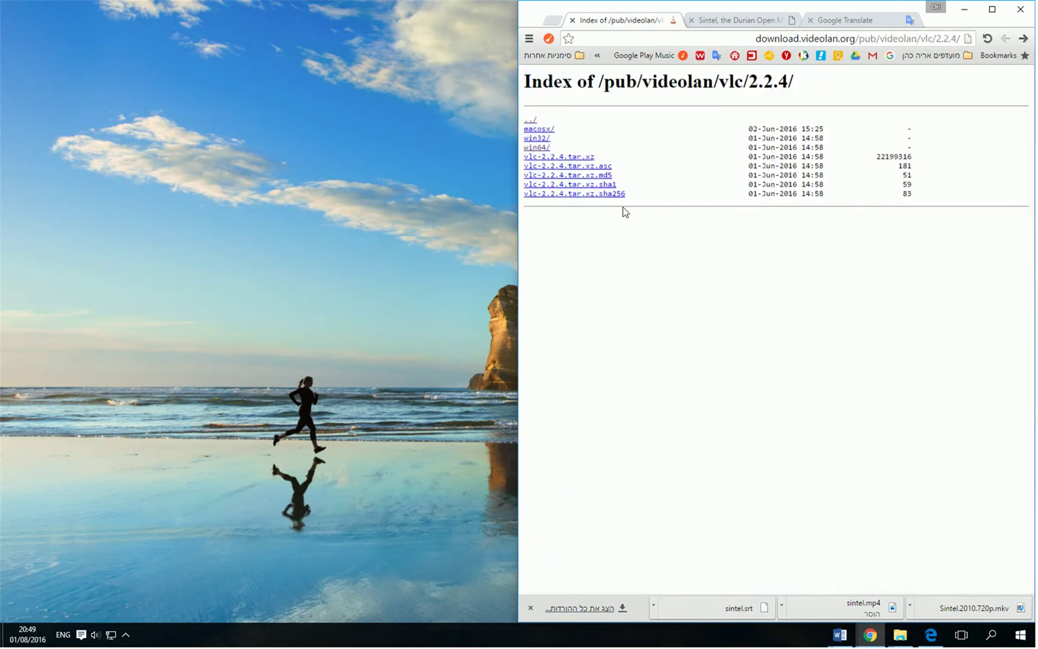
left_click(541, 151)
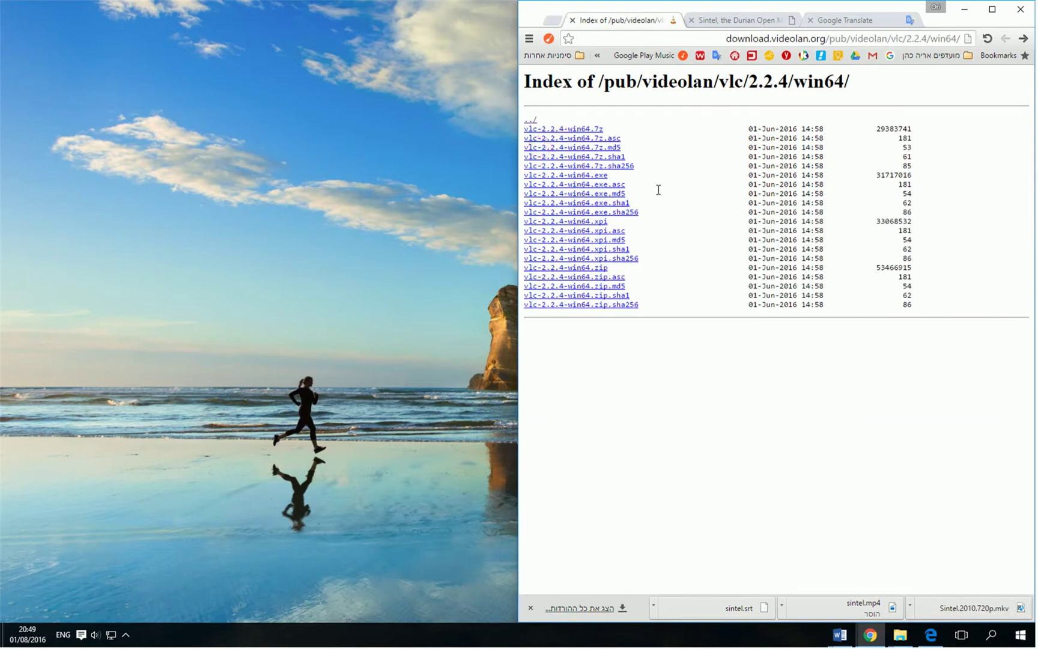
- Request vlc-2.2.4-win64.exe from the archive folder and cancel saving it
left_click(584, 177)
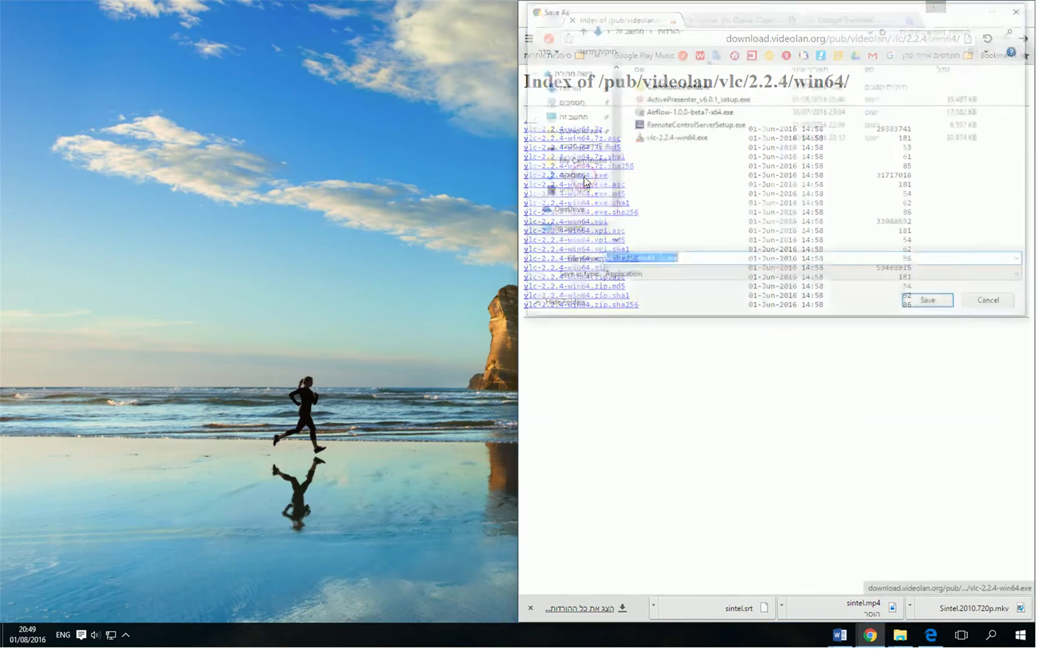
left_click_drag(607, 18, 588, 311)
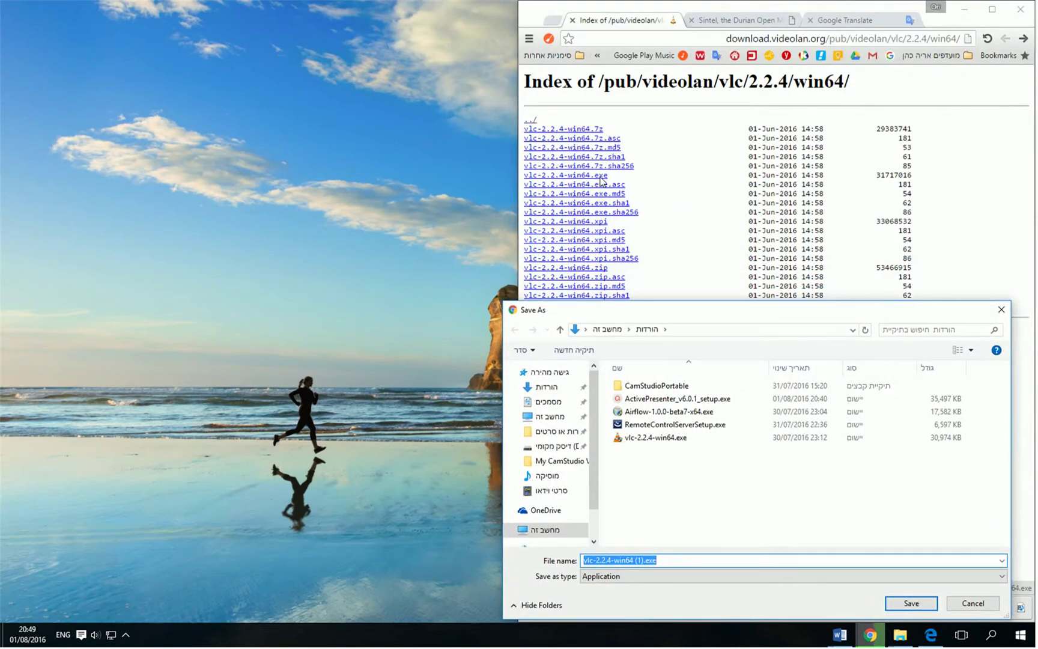
key("Return")
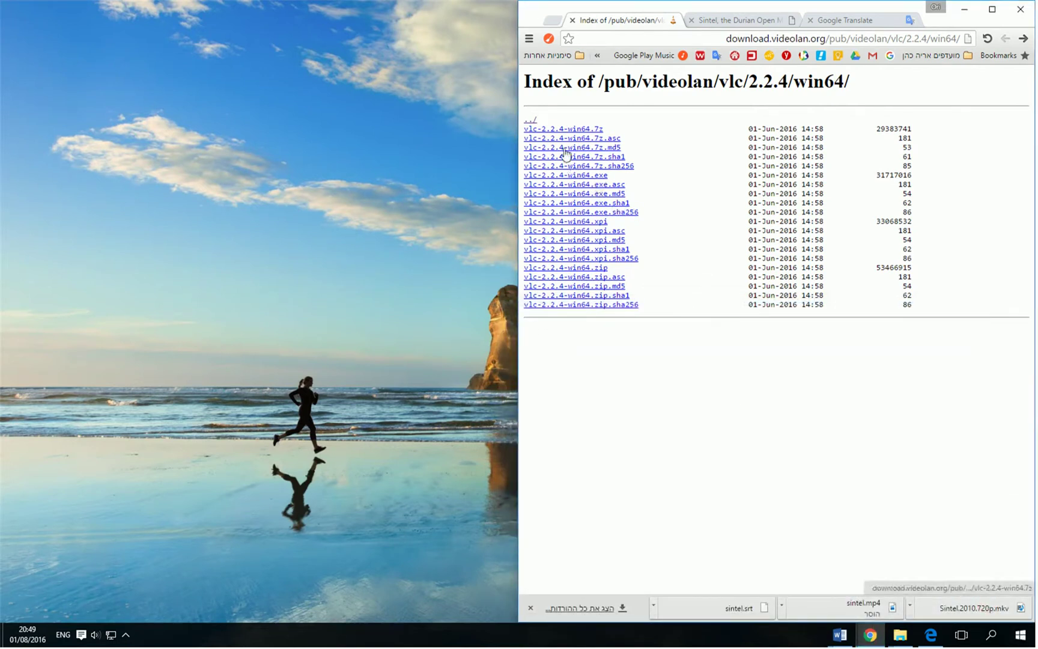
- Close the VLC archive tab, minimize the browser and switch to the Downloads folder in File Explorer
middle_click(637, 22)
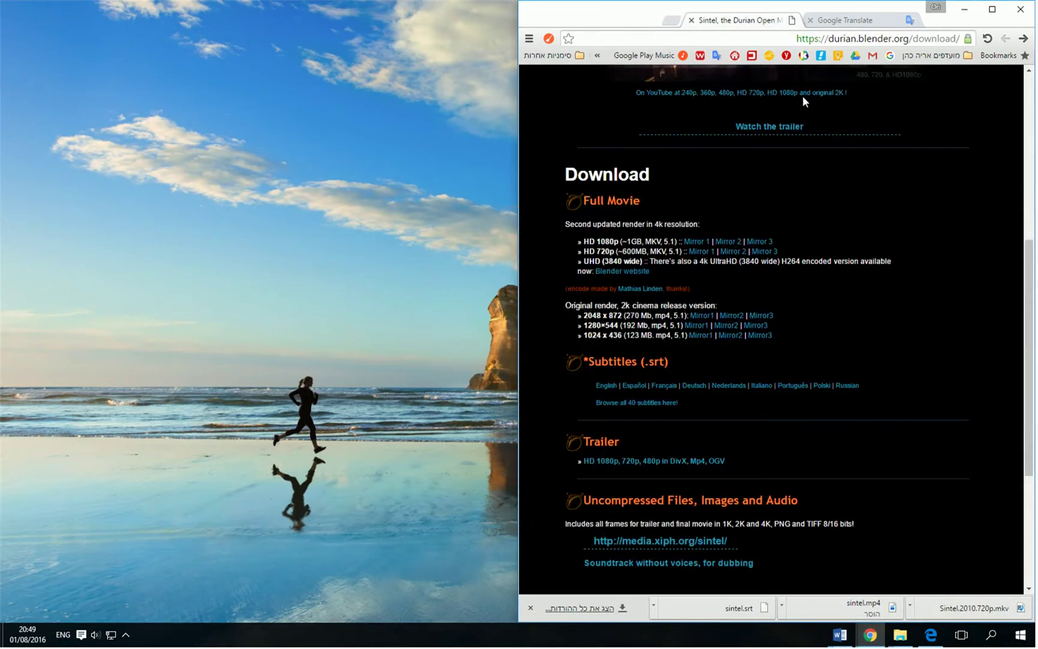
left_click(965, 9)
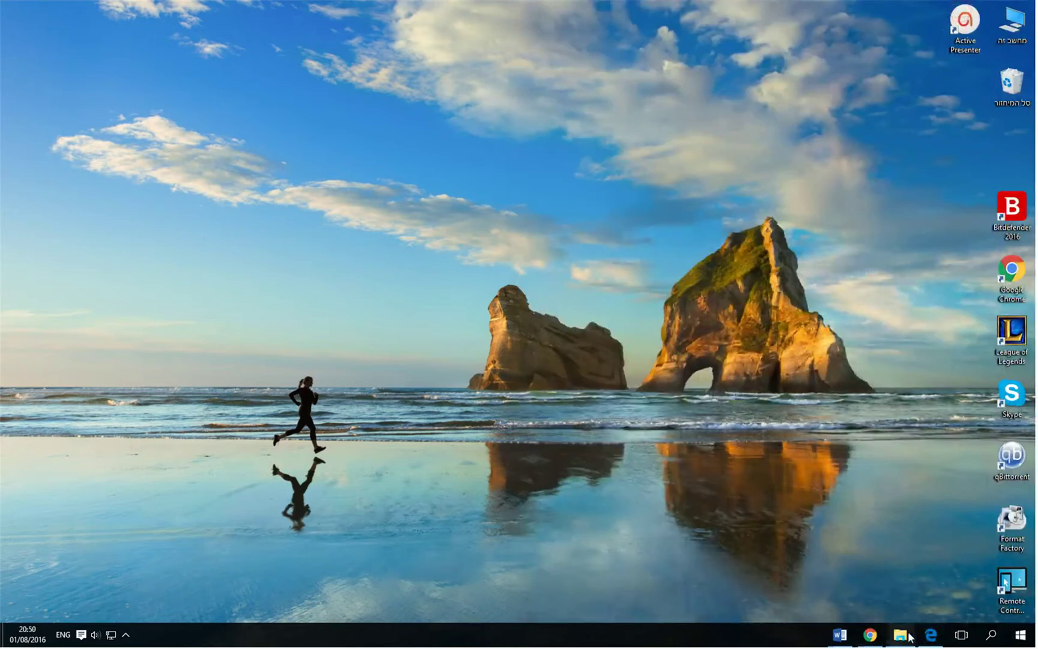
mouse_move(905, 635)
left_click(864, 602)
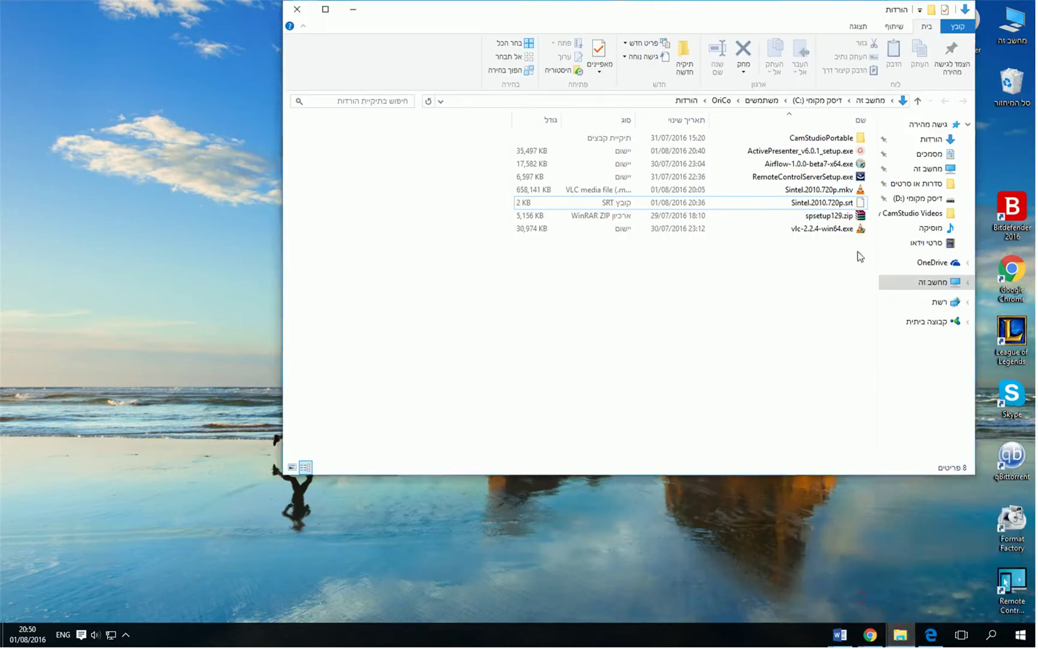
- Point out the Airflow installer, Sintel.2010.720p.mkv and vlc-2.2.4-win64.exe in the Downloads folder
left_click(762, 161)
left_click(773, 189)
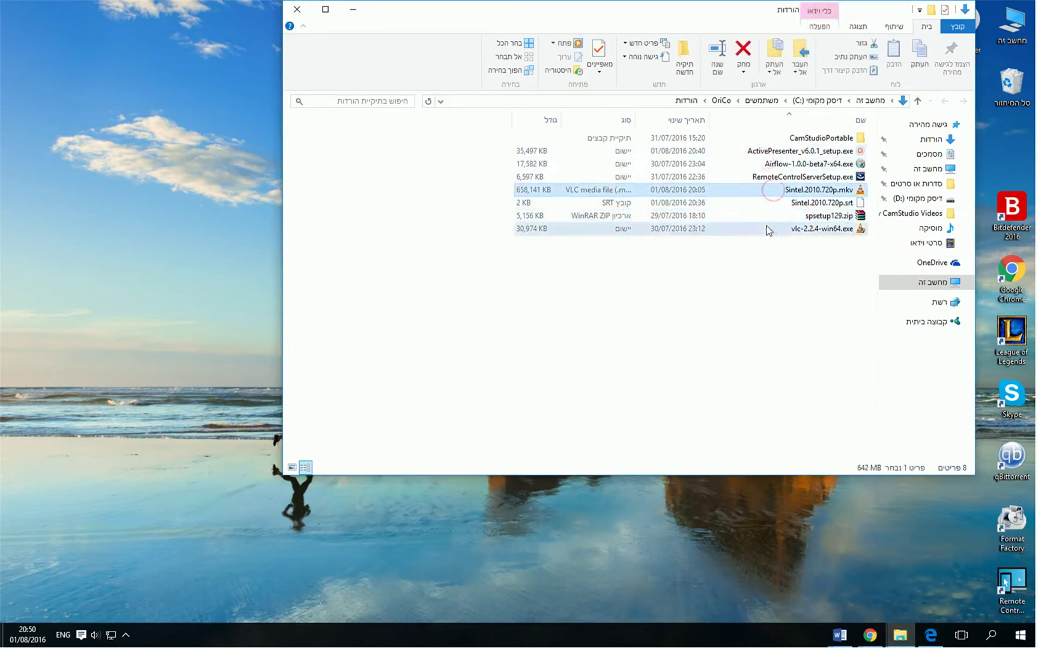
left_click(771, 229)
- Install Airflow from Airflow-1.0.0-beta7-x64.exe into C:\Program Files\Airflow and finish setup with Start Airflow unchecked
left_click(786, 164)
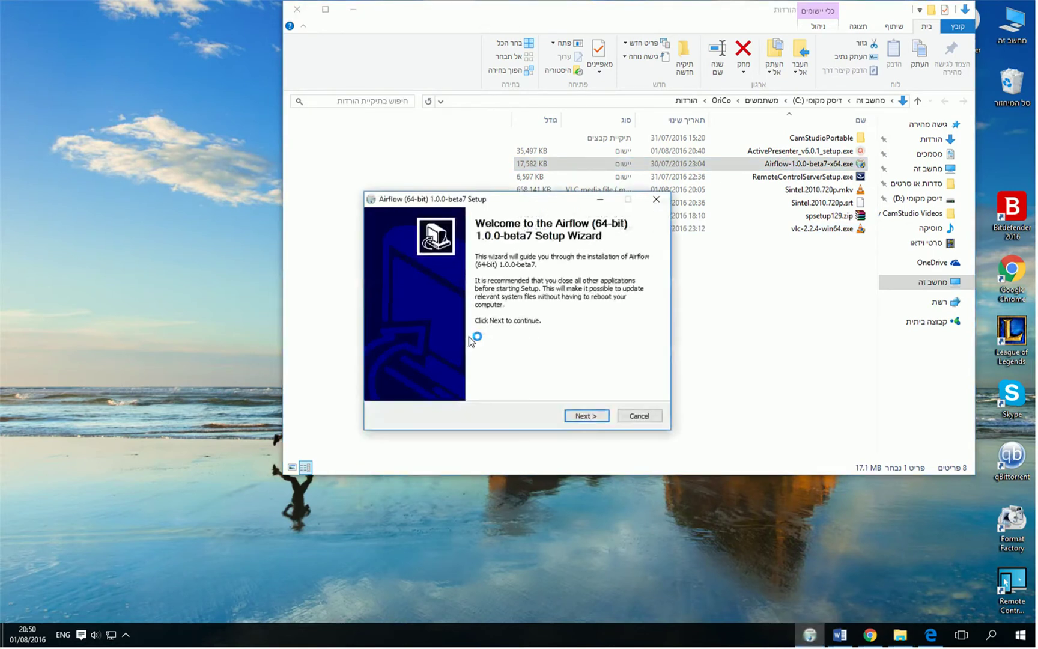
left_click(594, 415)
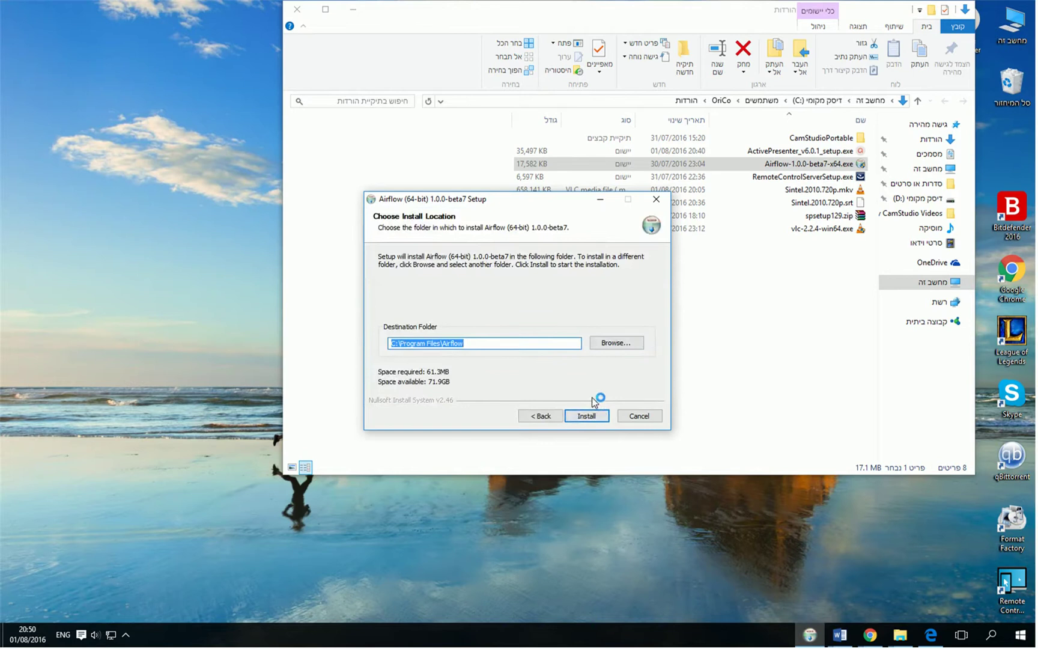
left_click(592, 416)
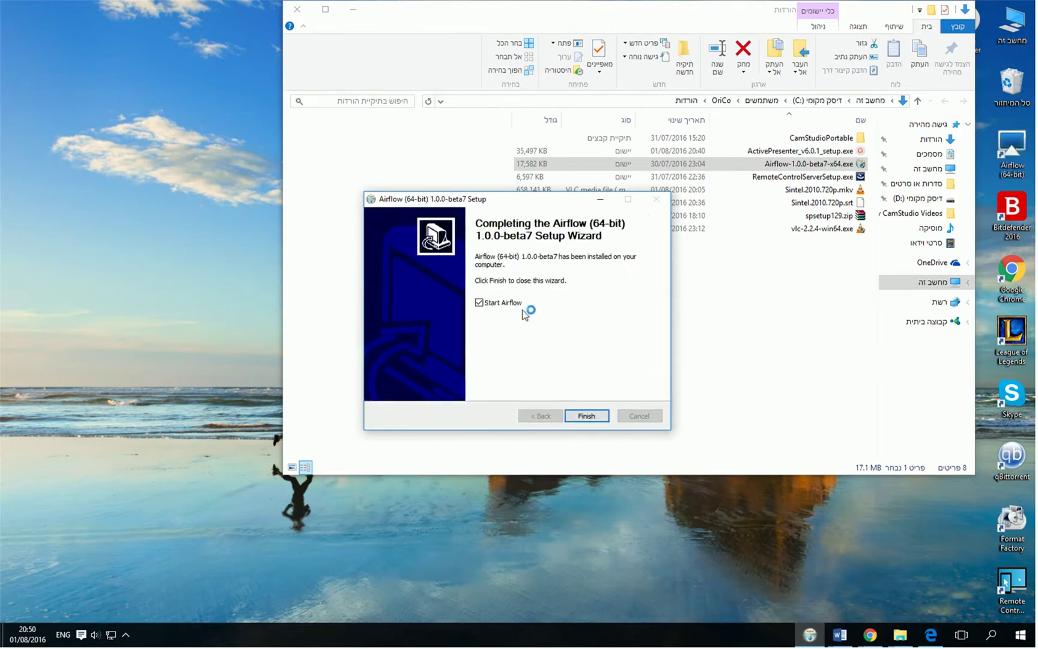
left_click(502, 300)
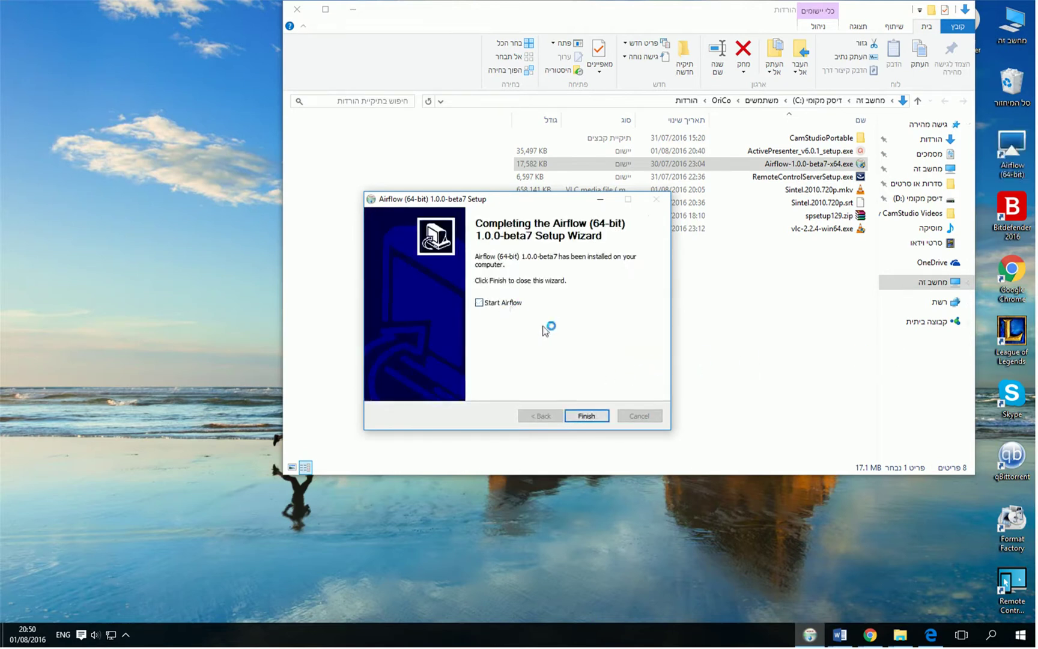
left_click(584, 416)
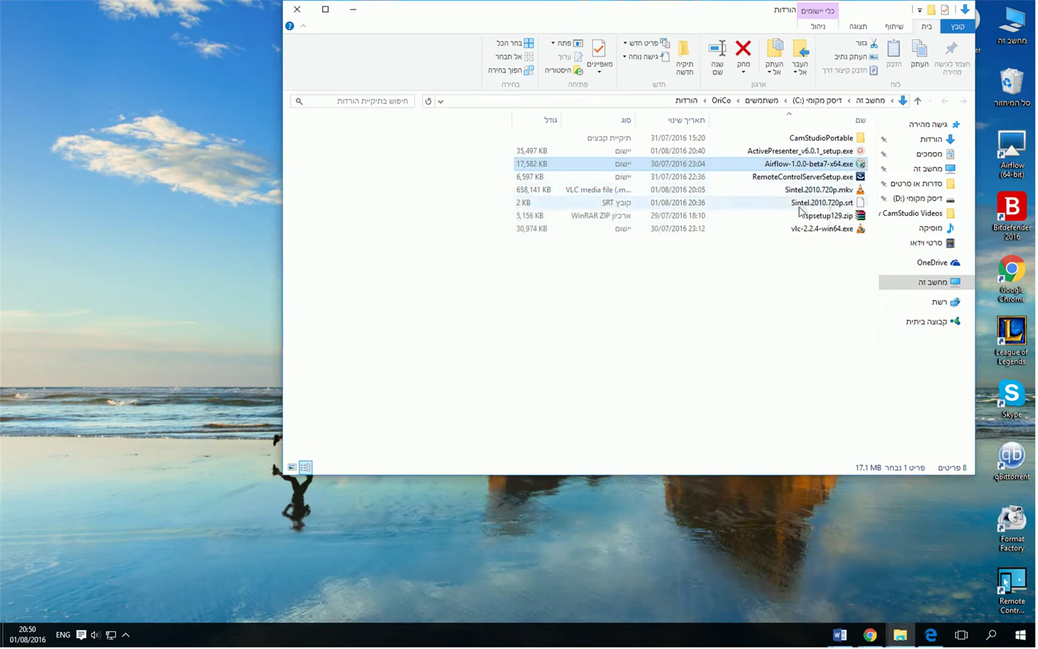
- Launch the VLC installer vlc-2.2.4-win64.exe and choose English as the installer language
double_click(788, 231)
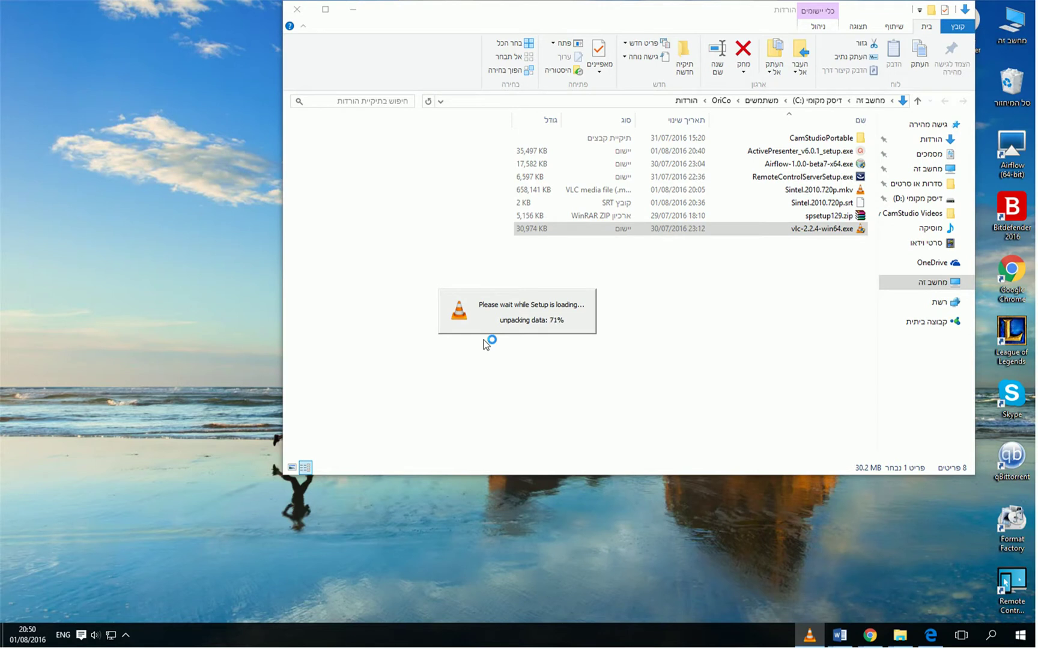
left_click(489, 325)
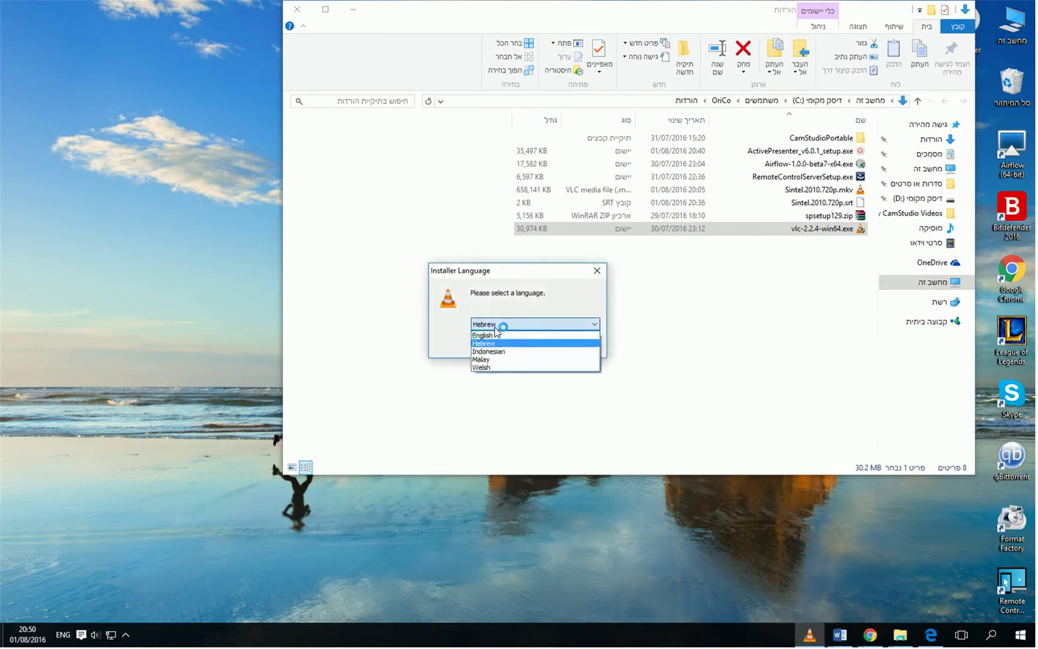
left_click(496, 344)
left_click(494, 325)
left_click(484, 335)
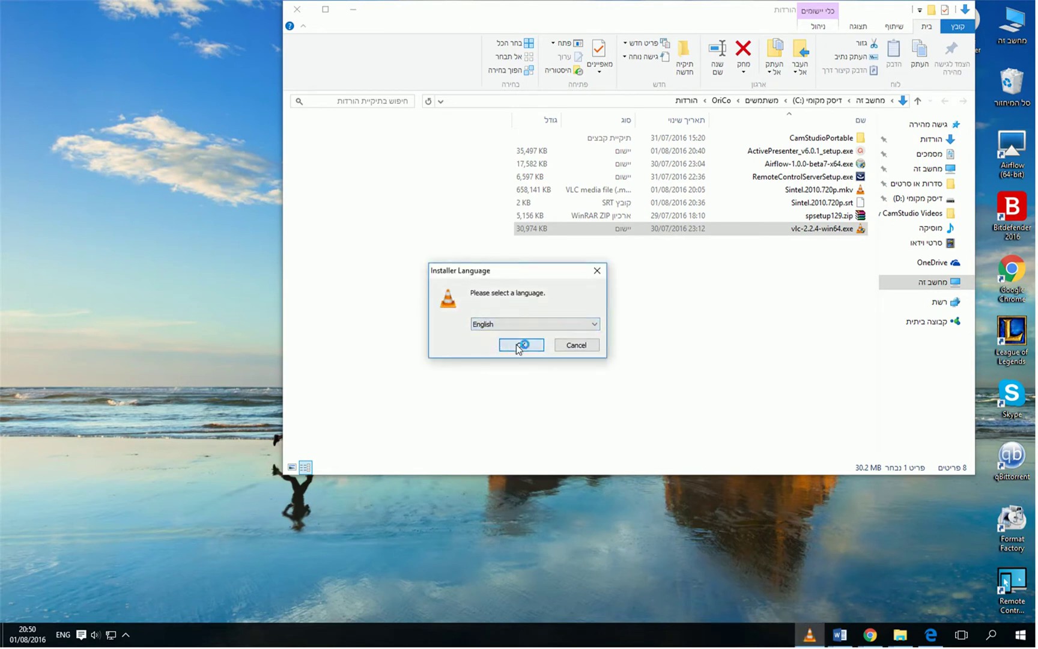
left_click(521, 347)
- Accept the VLC license agreement and deselect the Start Menu Shortcut, Desktop Shortcut, Mozilla plugin, ActiveX plugin and Context Menus components
left_click(586, 415)
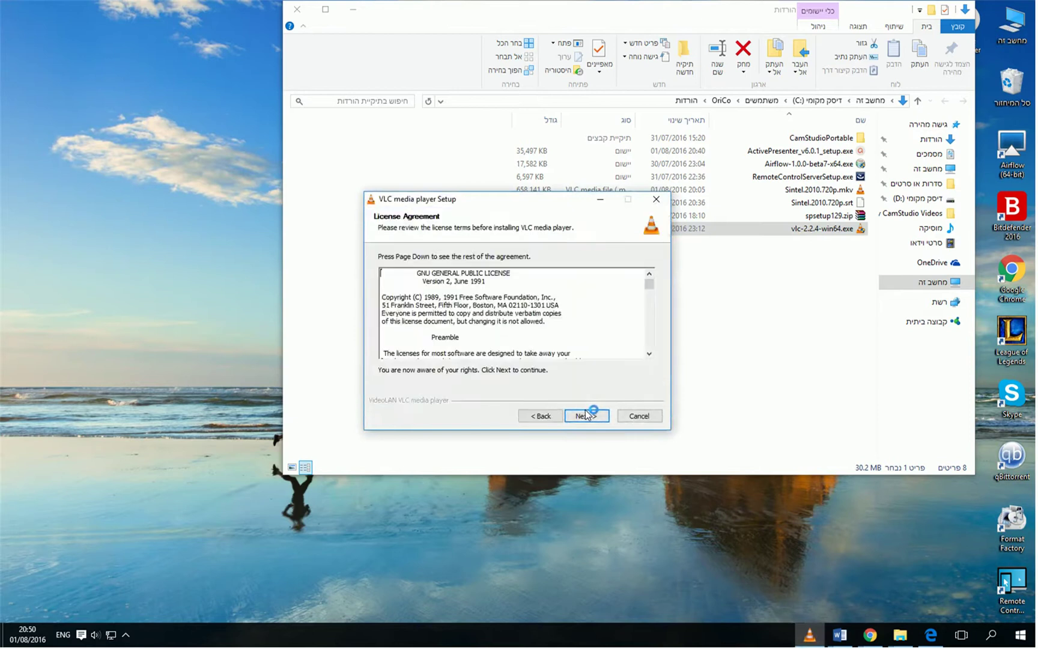
left_click(586, 416)
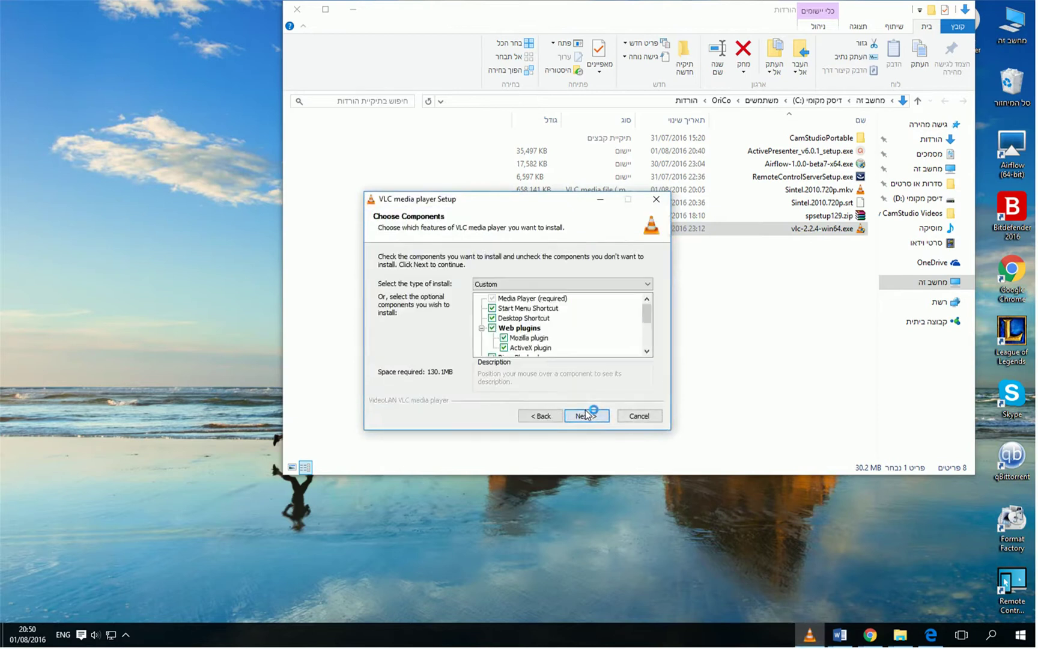
left_click(518, 309)
left_click(521, 318)
left_click(538, 338)
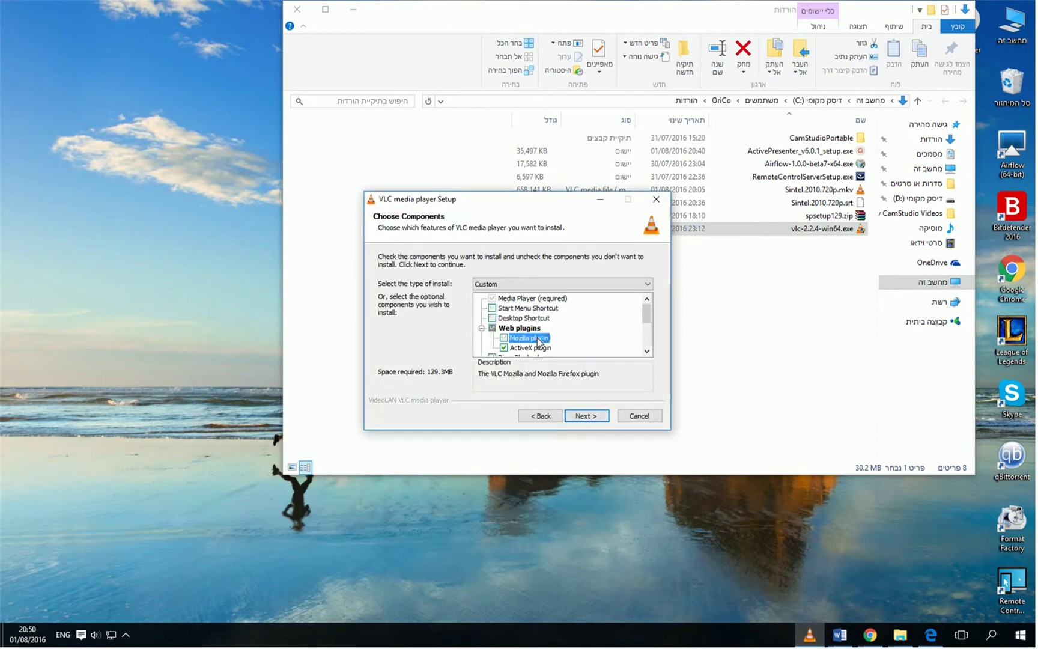
left_click(532, 347)
scroll(596, 335, "down", 1)
scroll(596, 335, "up", 1)
scroll(595, 333, "down", 1)
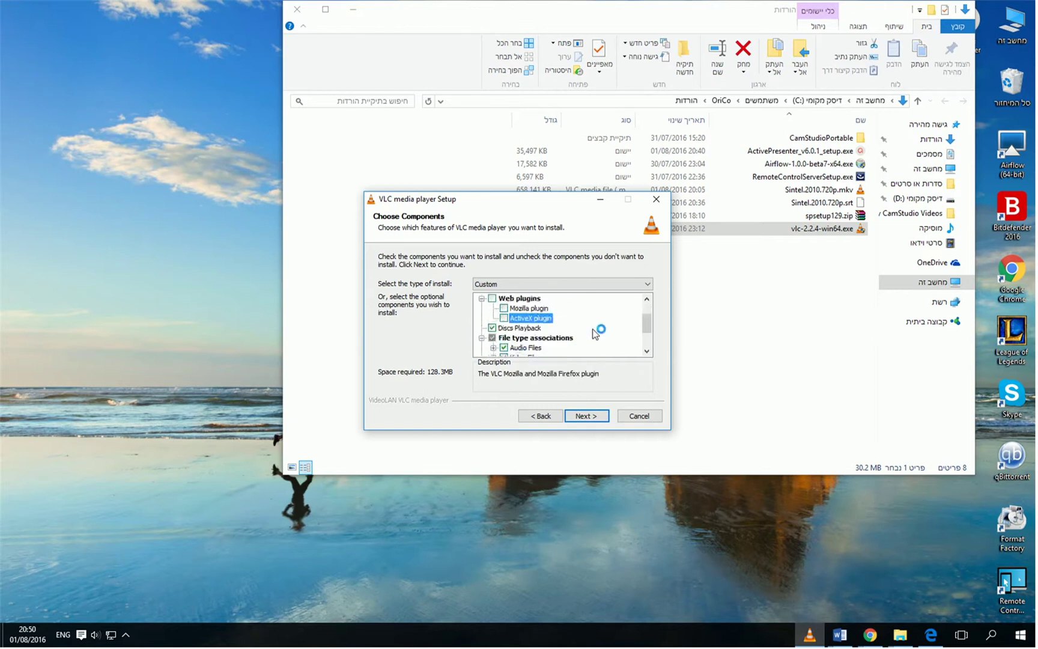
scroll(595, 334, "down", 2)
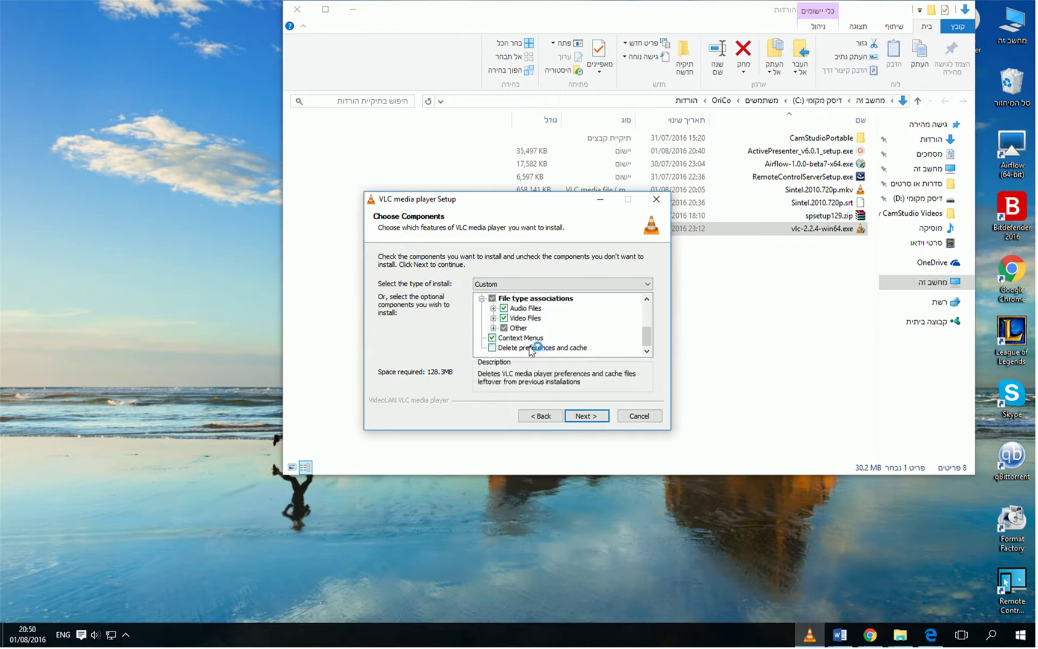
left_click(522, 337)
scroll(655, 338, "up", 3)
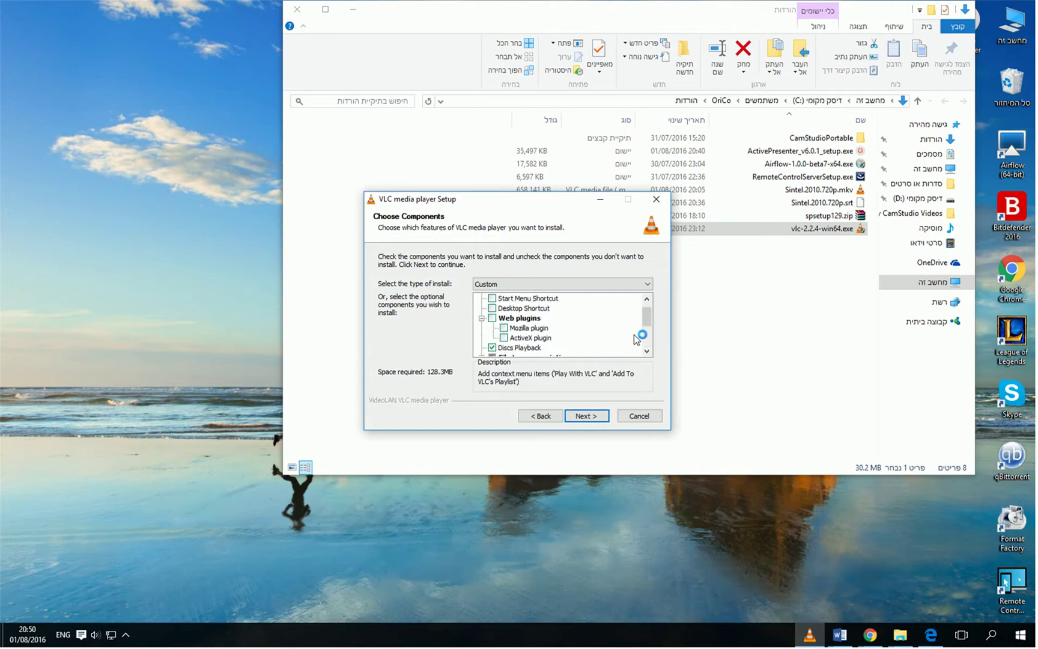
scroll(655, 338, "down", 3)
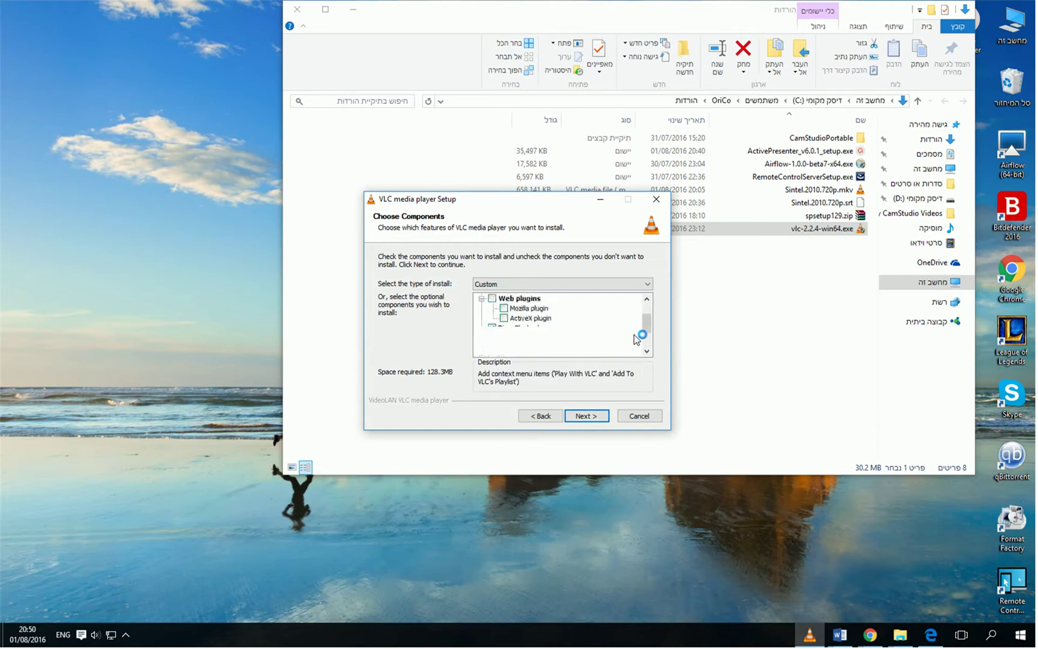
- Install VLC media player with the chosen components and finish setup with Run VLC media player unchecked
left_click(588, 416)
left_click(589, 416)
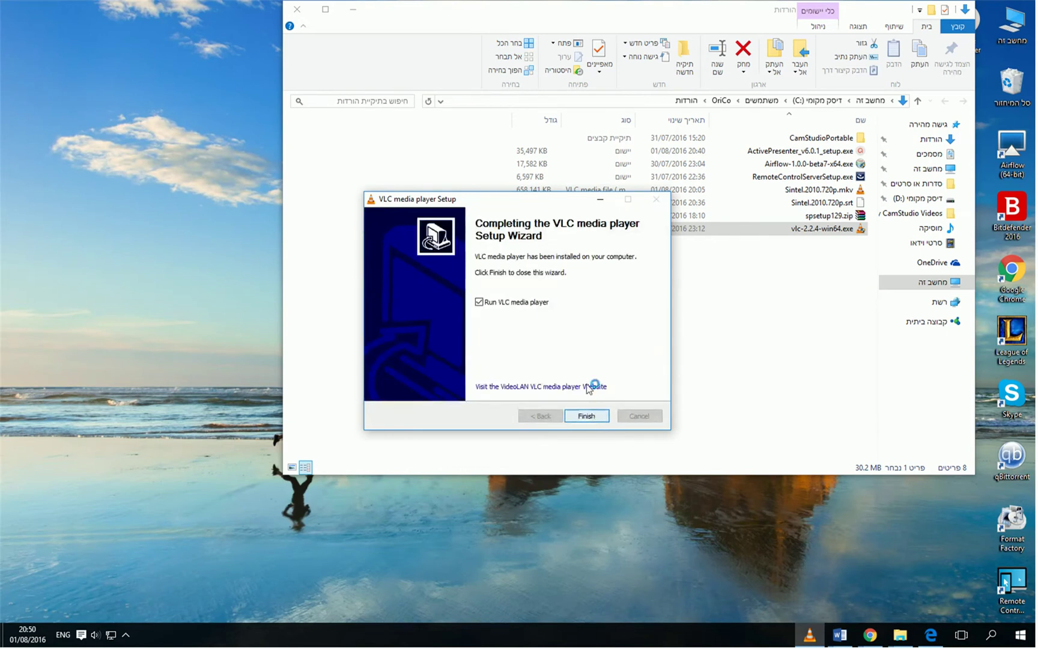
left_click(502, 302)
left_click(581, 416)
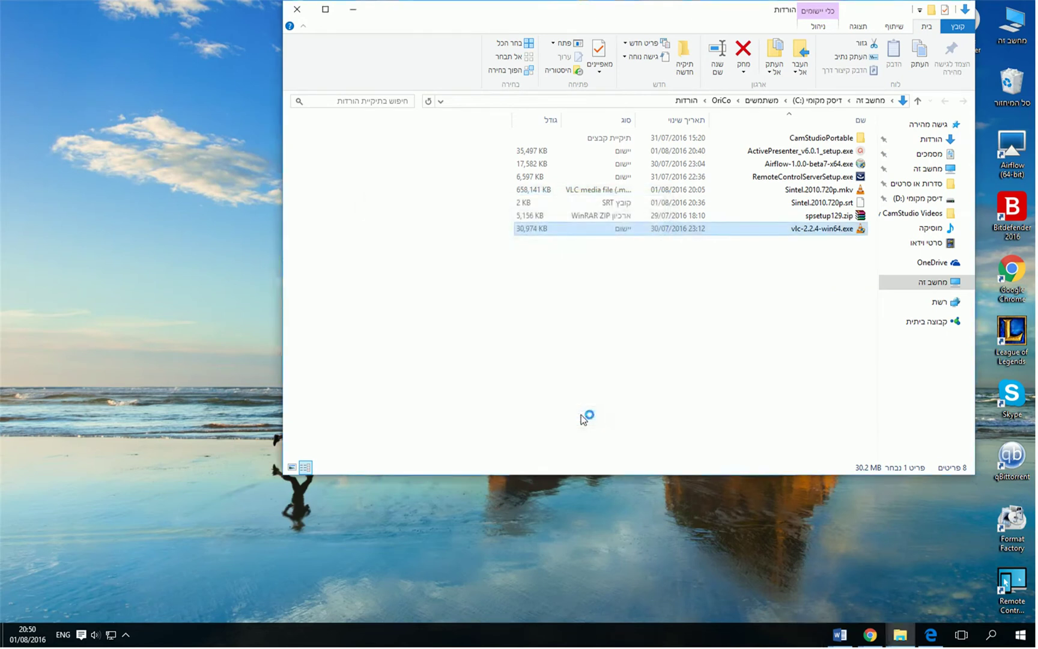
- Reposition the Downloads window, launch Airflow (64-bit) from the desktop and bring its window to the front
left_click_drag(433, 15, 231, 42)
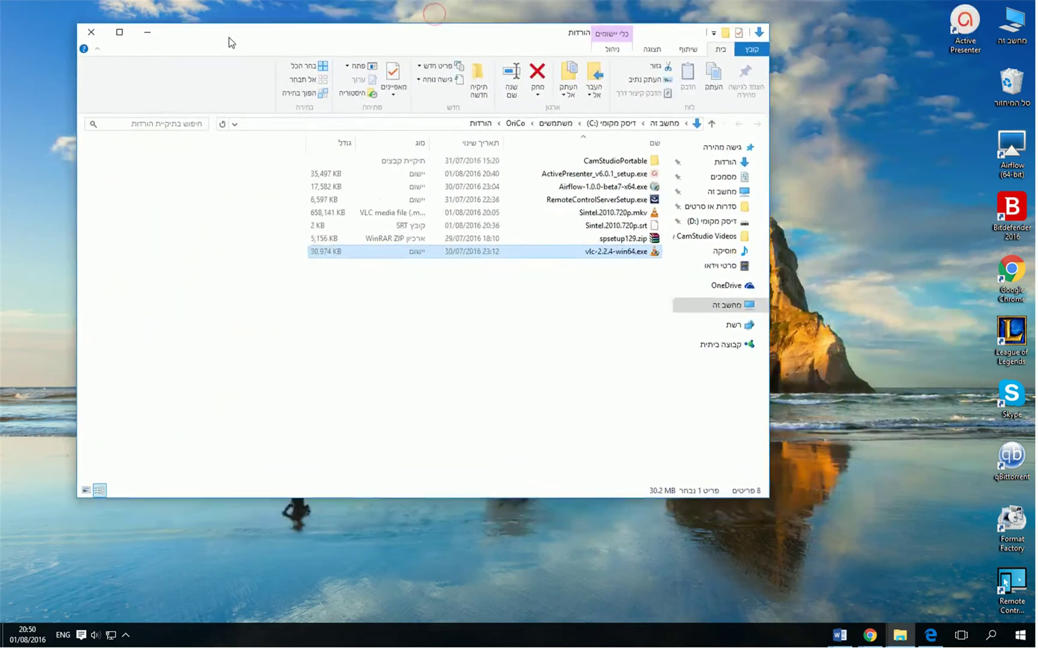
left_click(1004, 163)
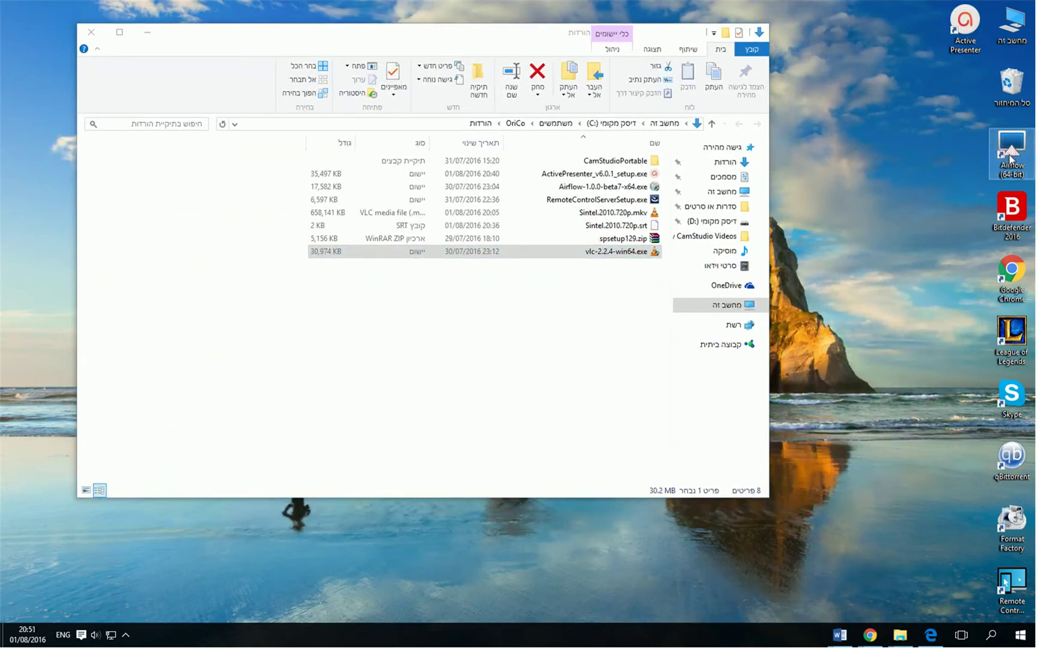
left_click_drag(340, 36, 411, 35)
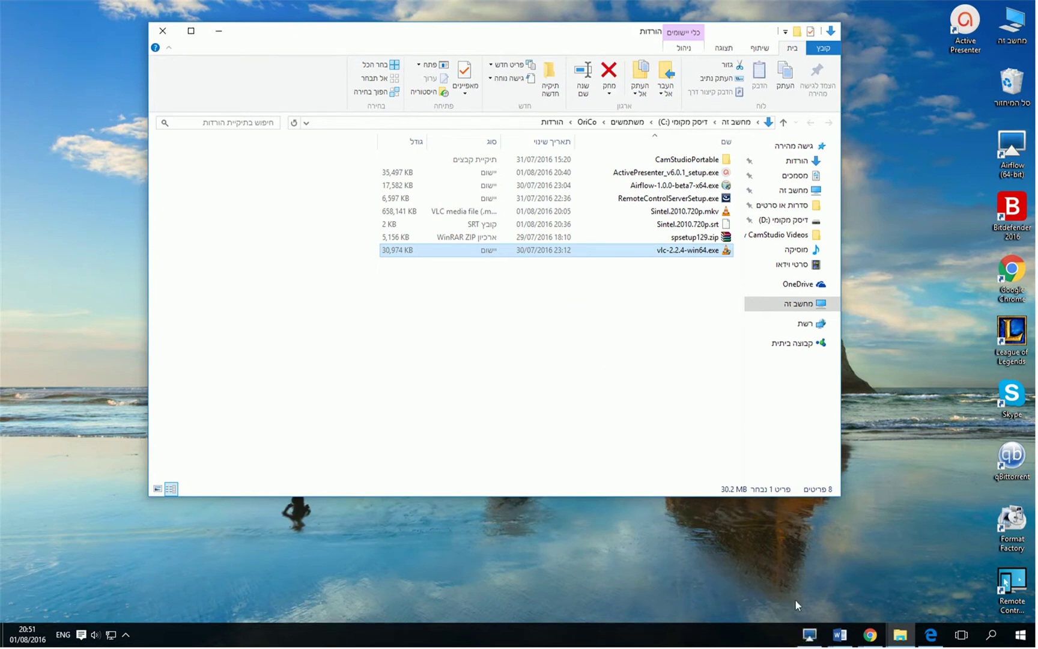
left_click(814, 632)
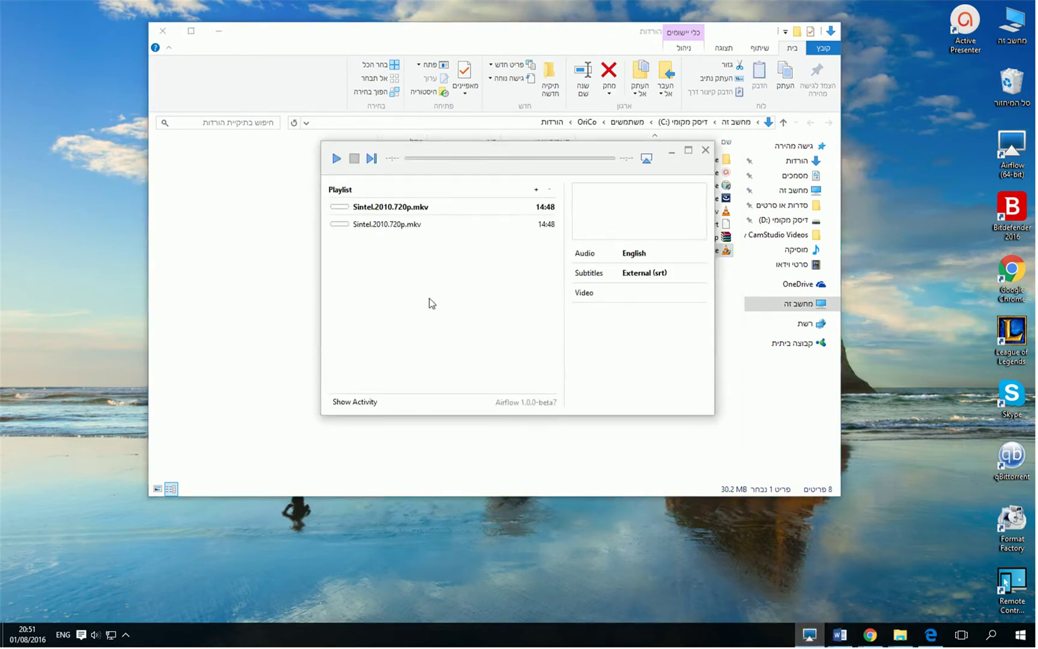
- Add Sintel.2010.720p.mkv from the Downloads folder to the Airflow playlist and select the new entry
left_click(413, 207)
mouse_move(900, 634)
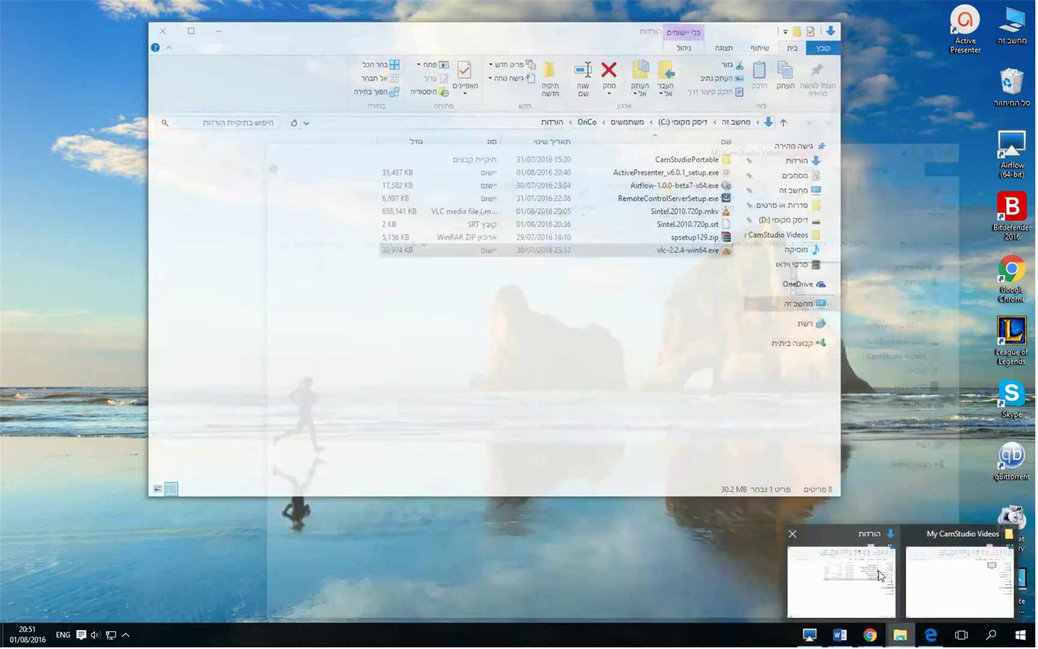
left_click(878, 571)
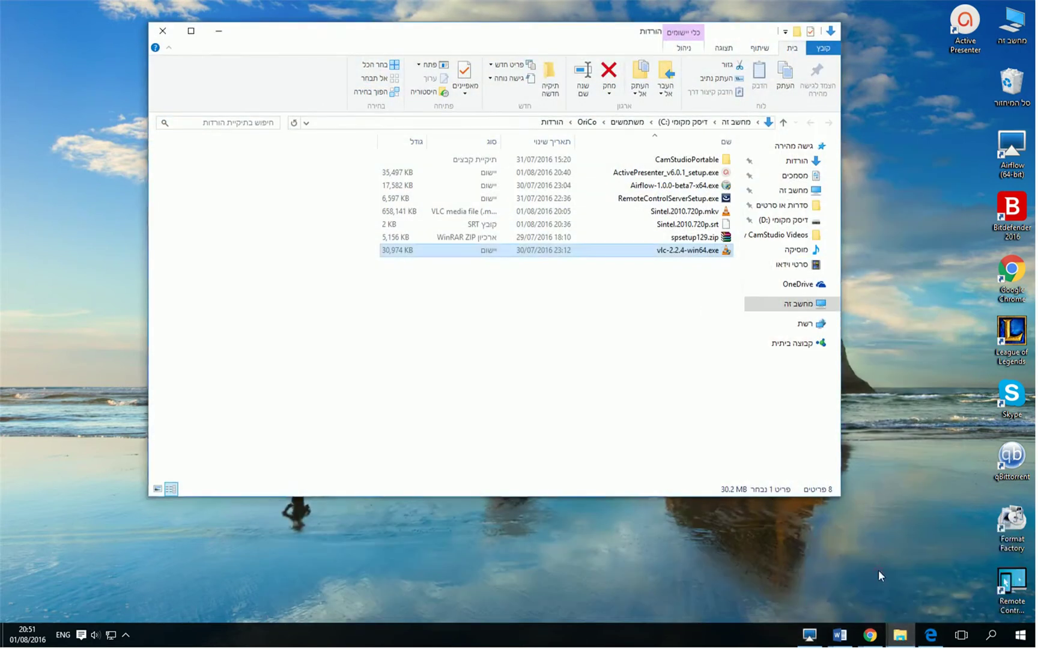
left_click(670, 211)
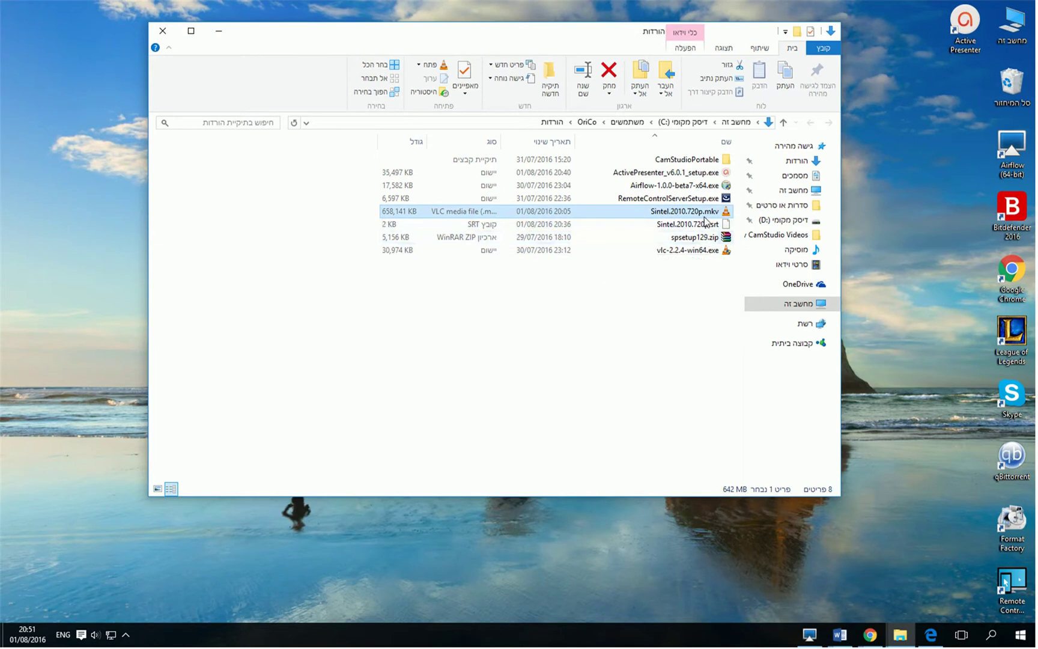
mouse_move(692, 217)
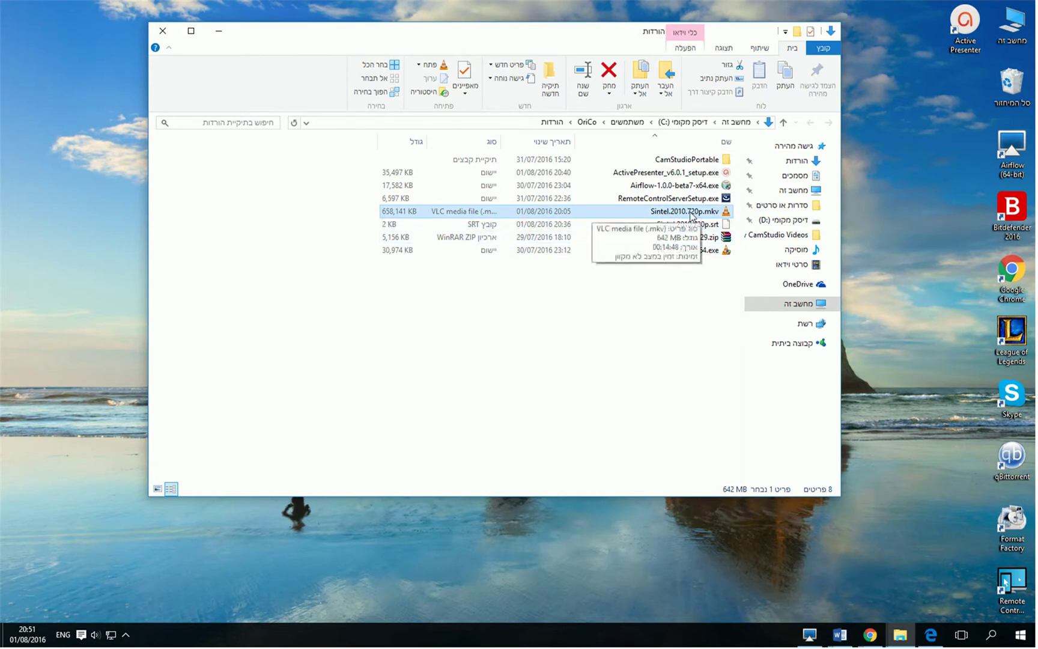
left_click_drag(693, 216, 444, 273)
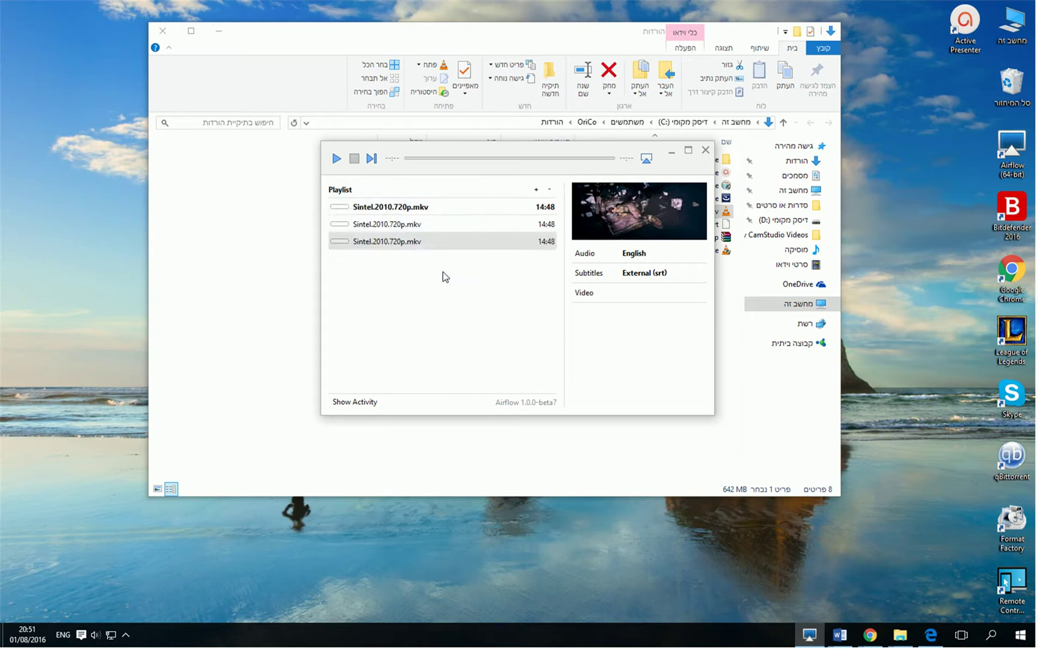
left_click(410, 243)
- Return to the Downloads folder and add Sintel.2010.720p.mkv to the Airflow playlist once more
left_click(190, 218)
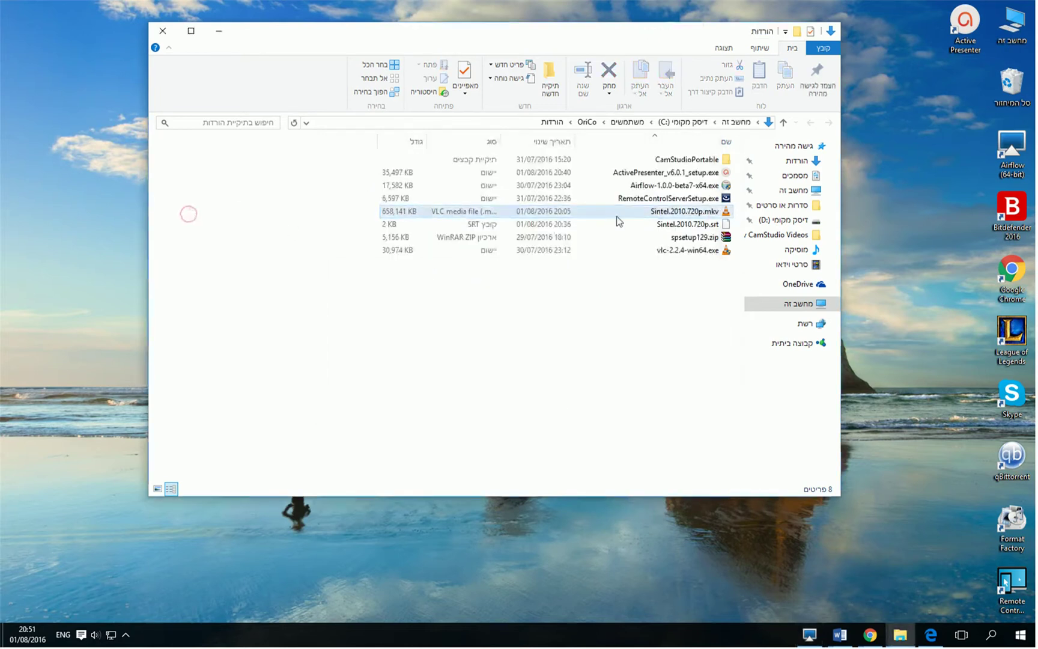
left_click_drag(616, 215, 479, 278)
left_click(687, 211)
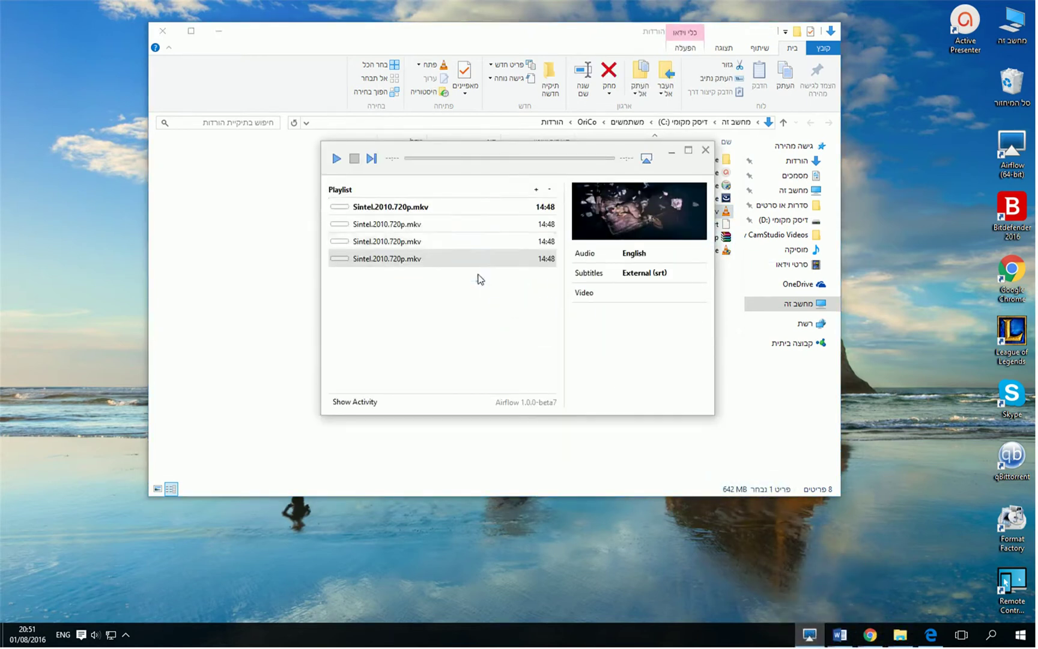
- Review the available streaming devices, keep Living Room Chromecast selected, then start and pause the last Sintel.2010.720p.mkv playlist entry
left_click(647, 160)
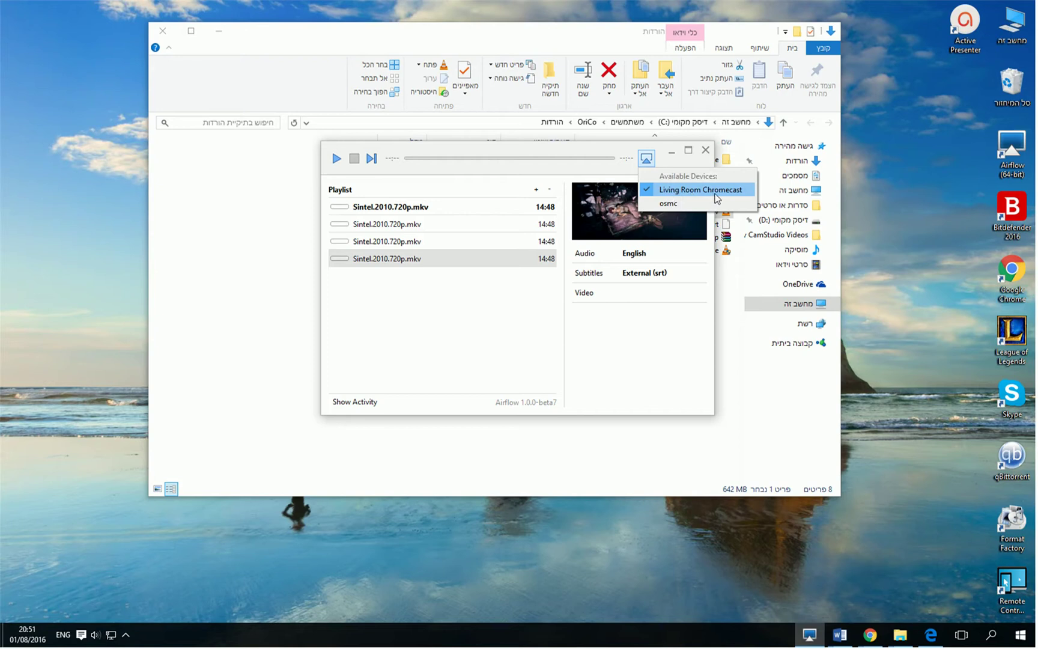
left_click(668, 203)
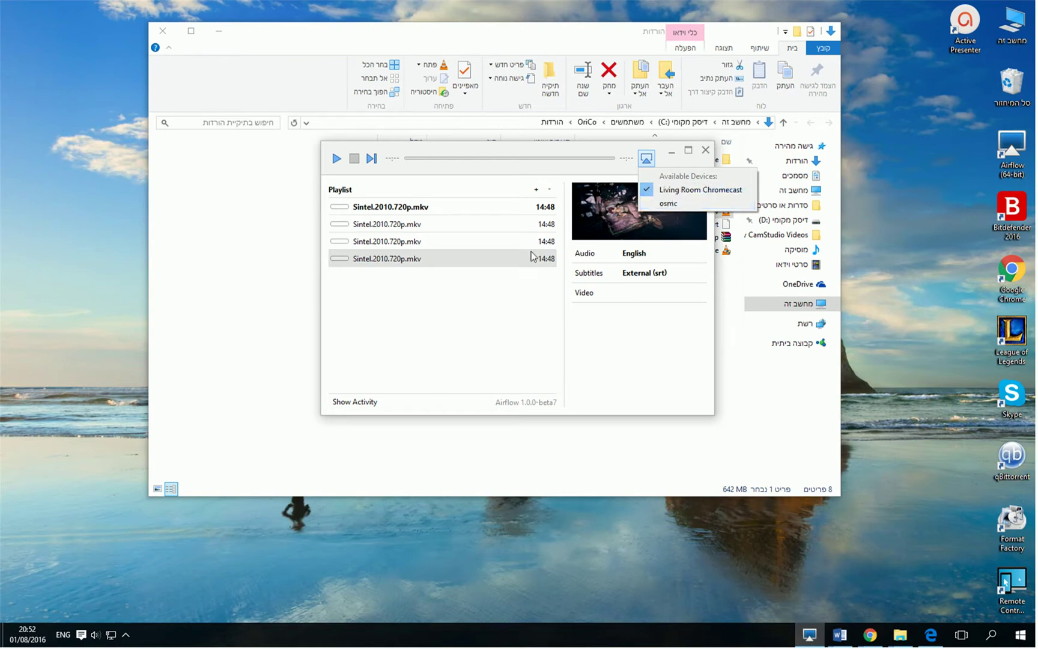
double_click(374, 261)
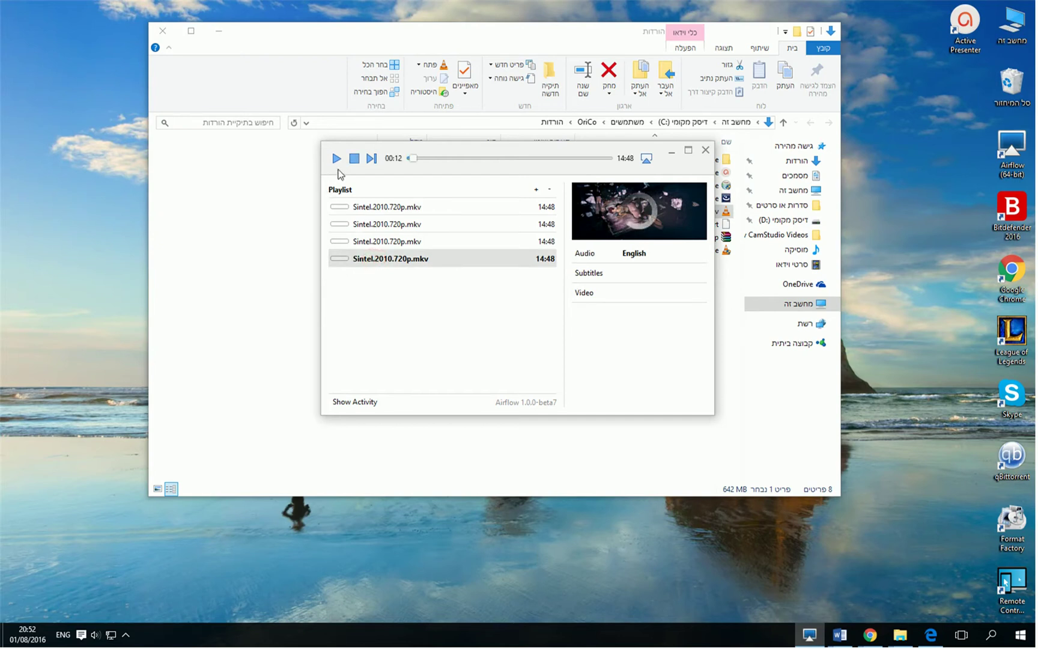
left_click(337, 164)
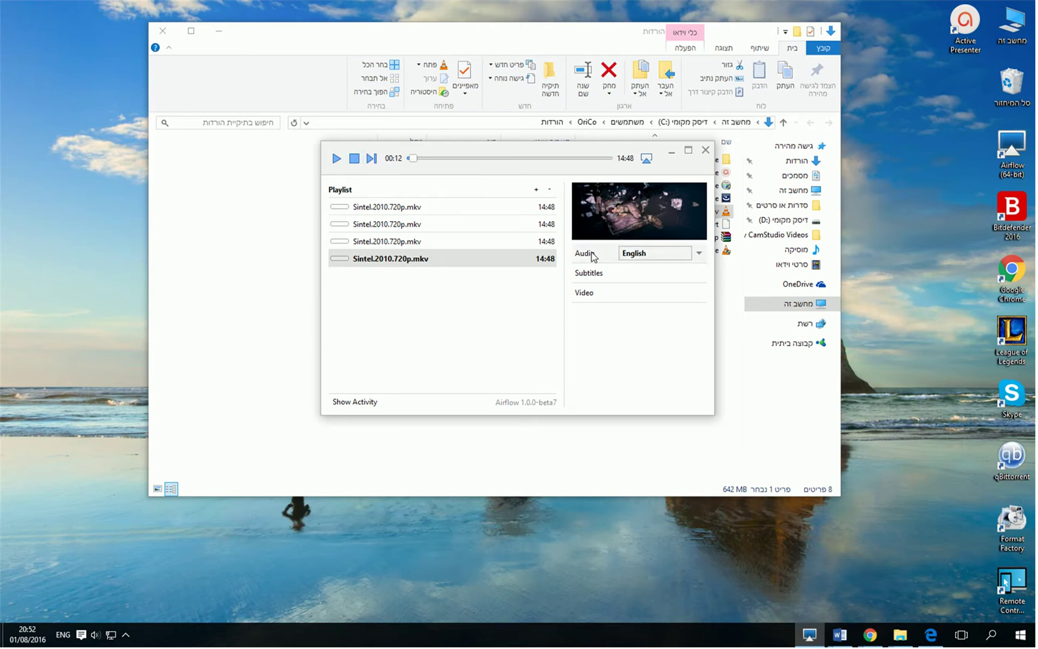
- Examine the video's audio track choices and its subtitle encoding, rendering, scale, color and delay settings
left_click(643, 254)
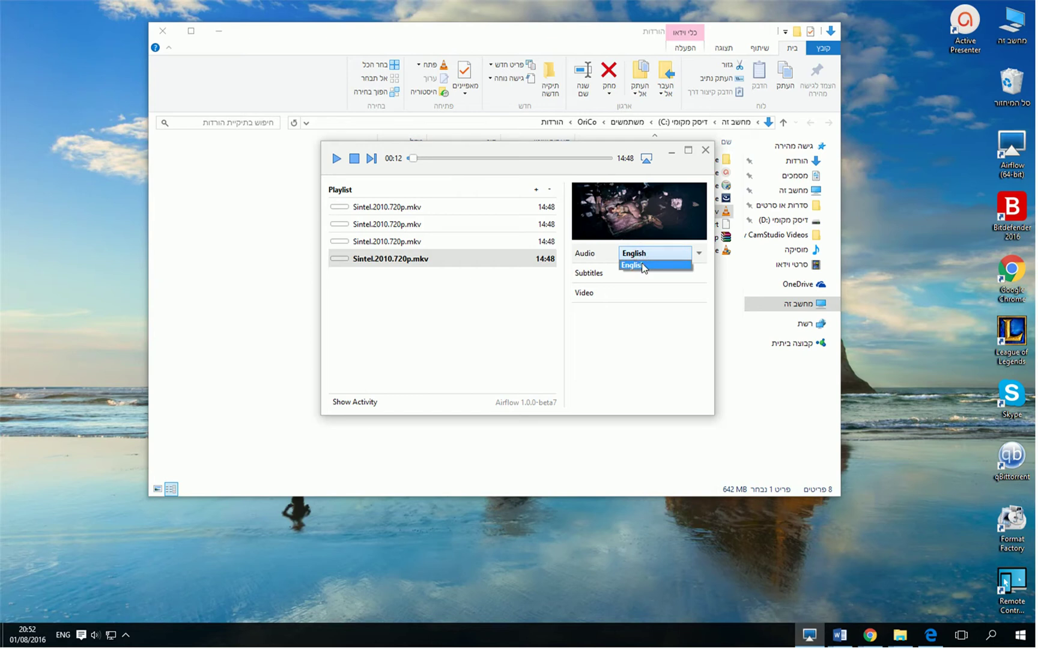
left_click(589, 273)
left_click(589, 273)
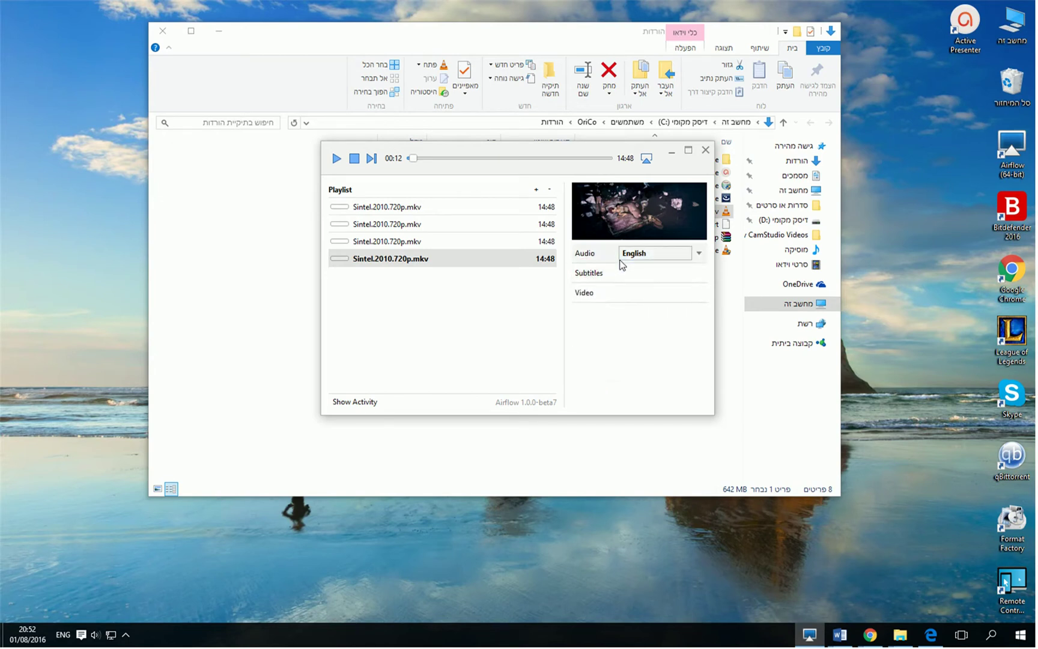
left_click(589, 276)
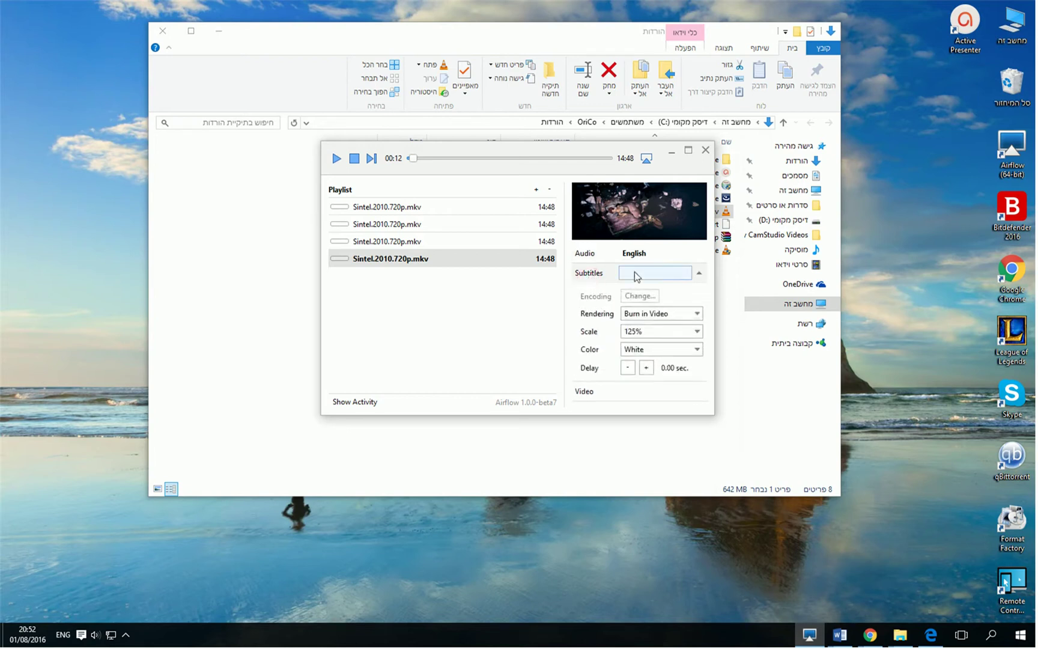
left_click(635, 273)
left_click(591, 274)
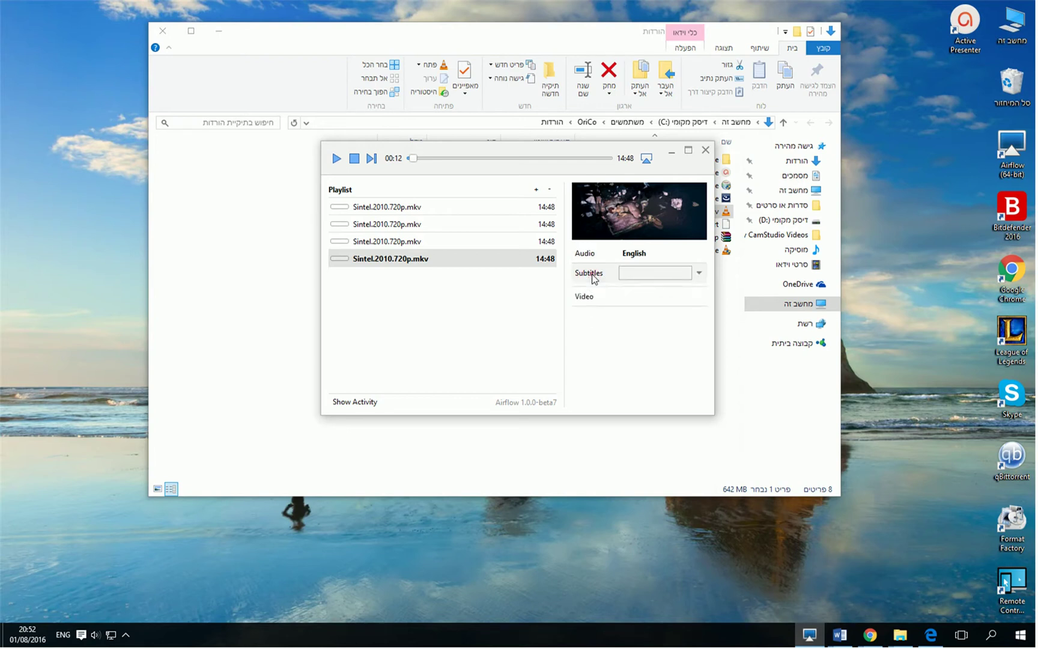
- Switch playback to the first Sintel.2010.720p.mkv playlist entry, view its subtitle track choices, and play then pause the video
double_click(401, 207)
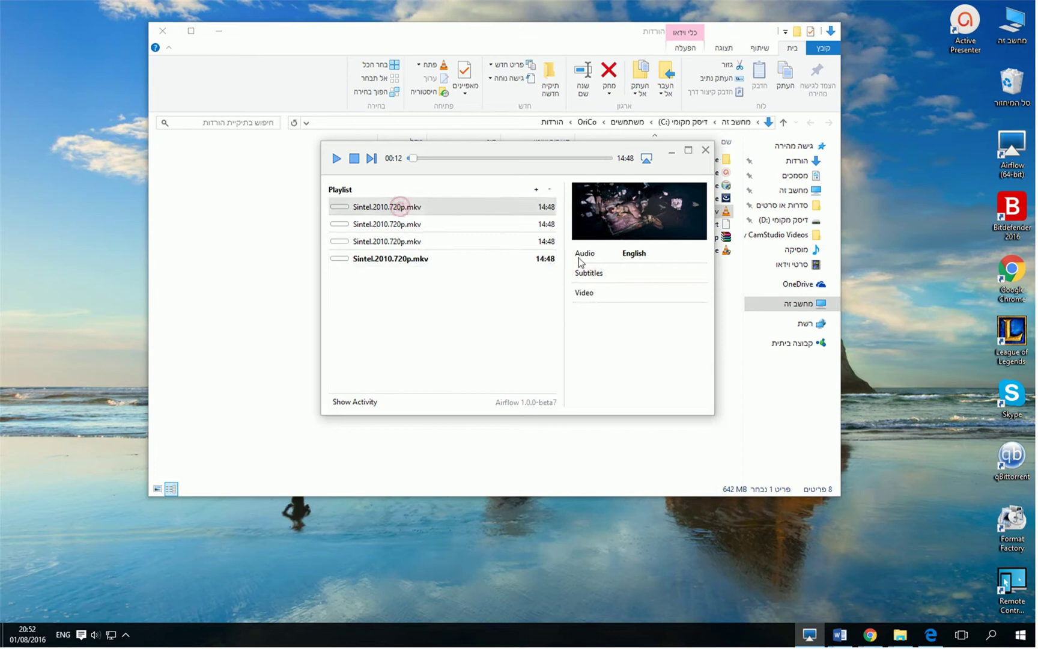
left_click(637, 274)
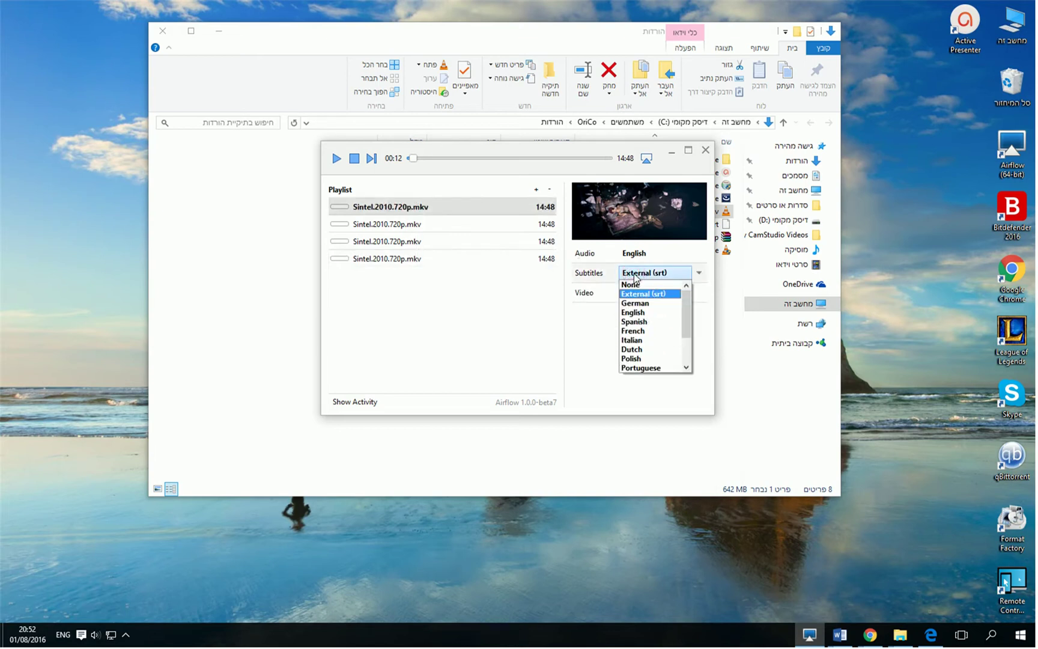
left_click(394, 213)
left_click(336, 159)
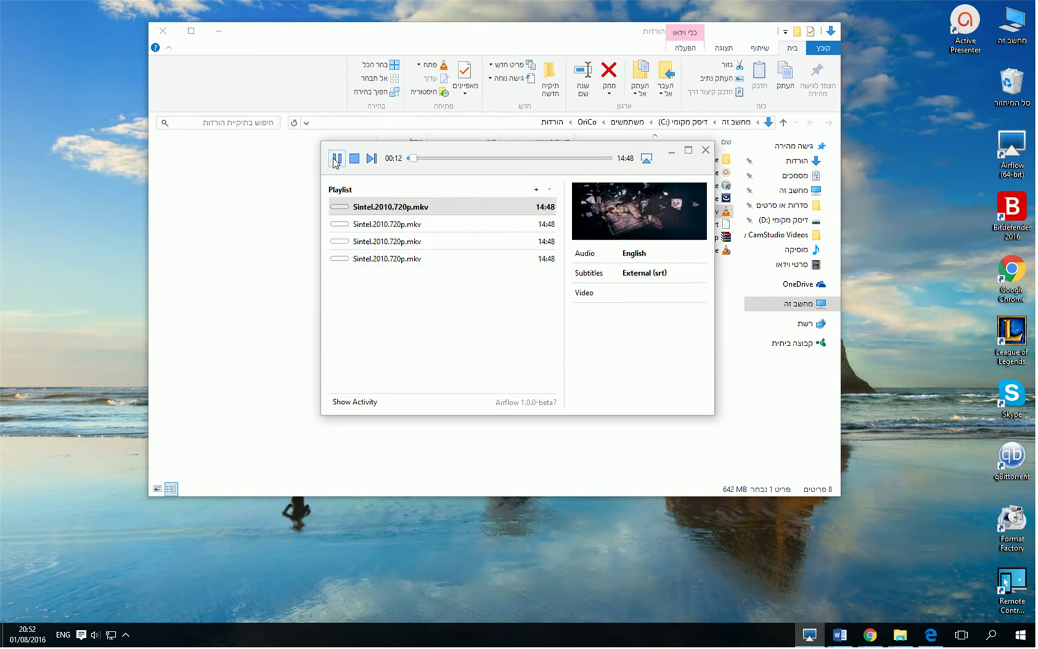
left_click(336, 159)
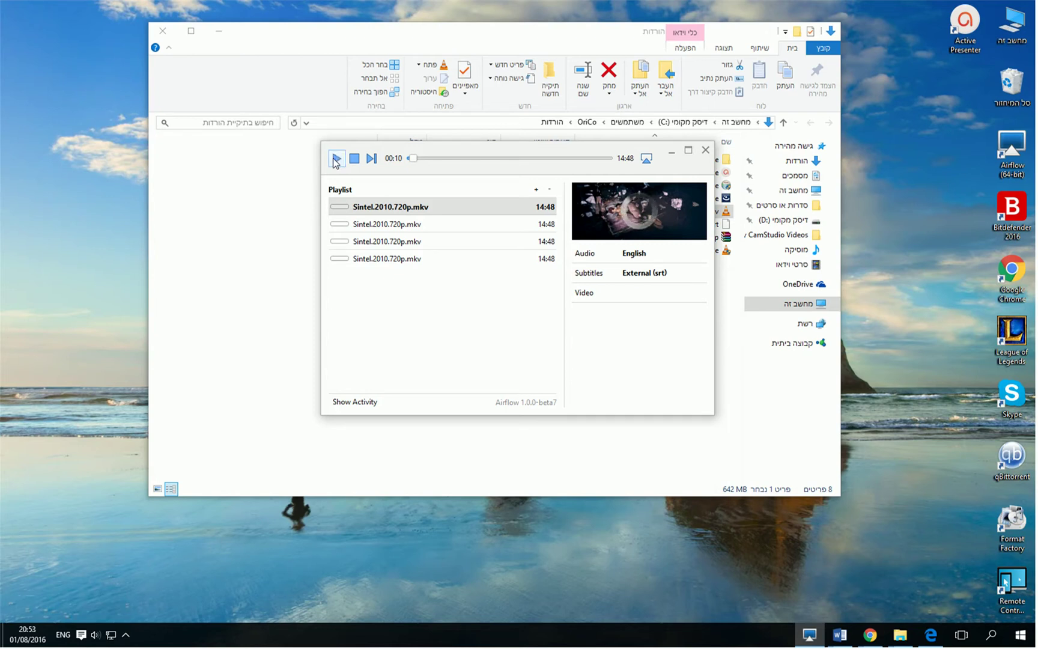
left_click(337, 158)
left_click(336, 159)
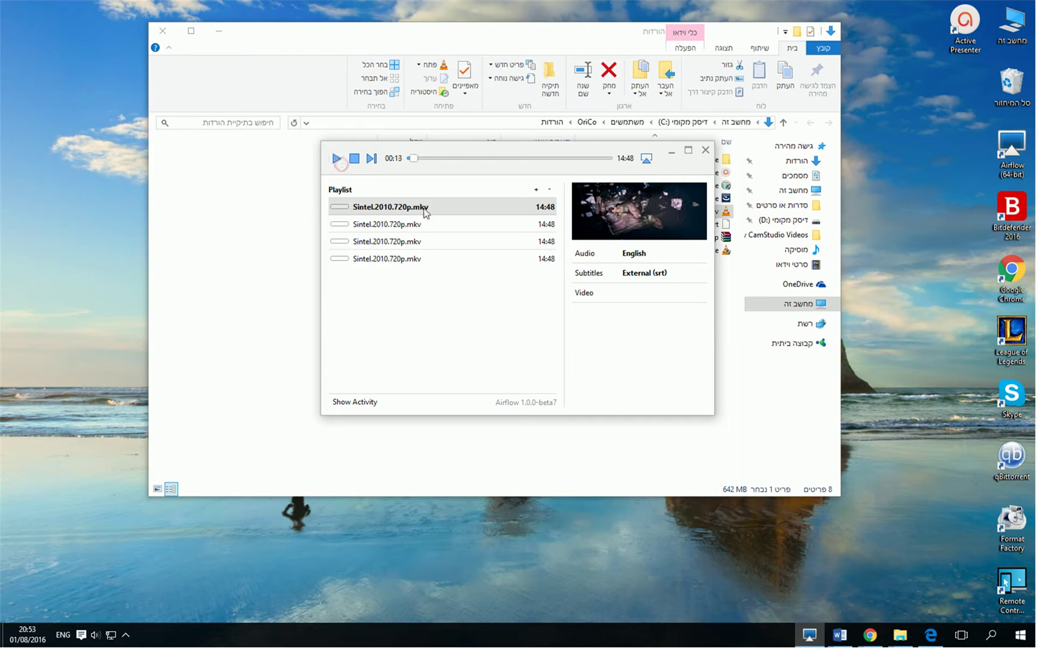
- Set the subtitle track of the first Sintel.2010.720p.mkv playlist entry to English
left_click(662, 277)
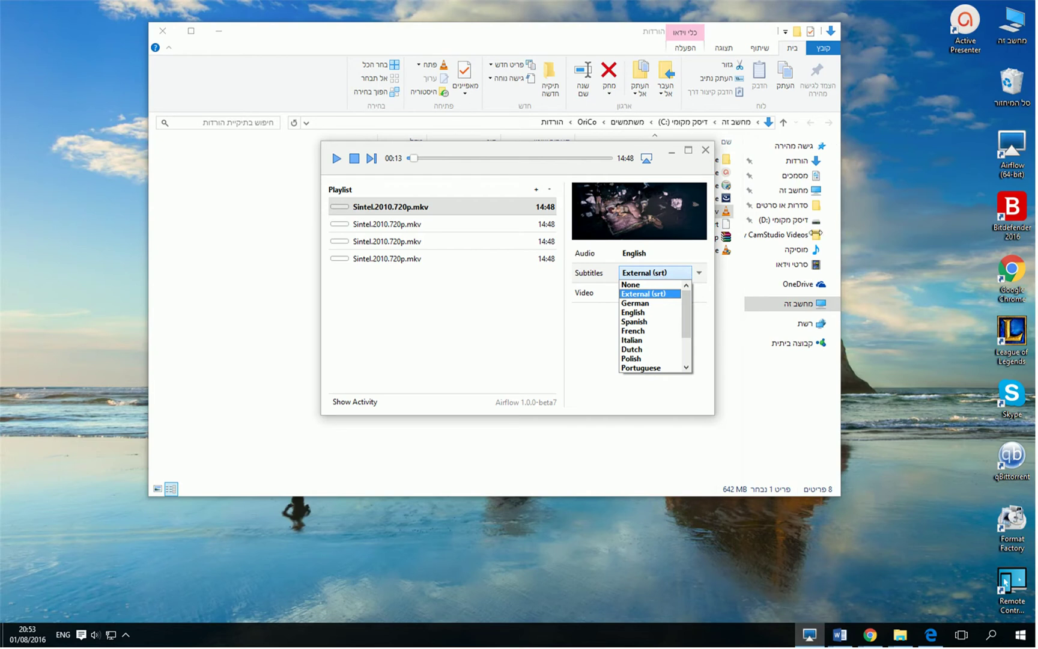
left_click(660, 313)
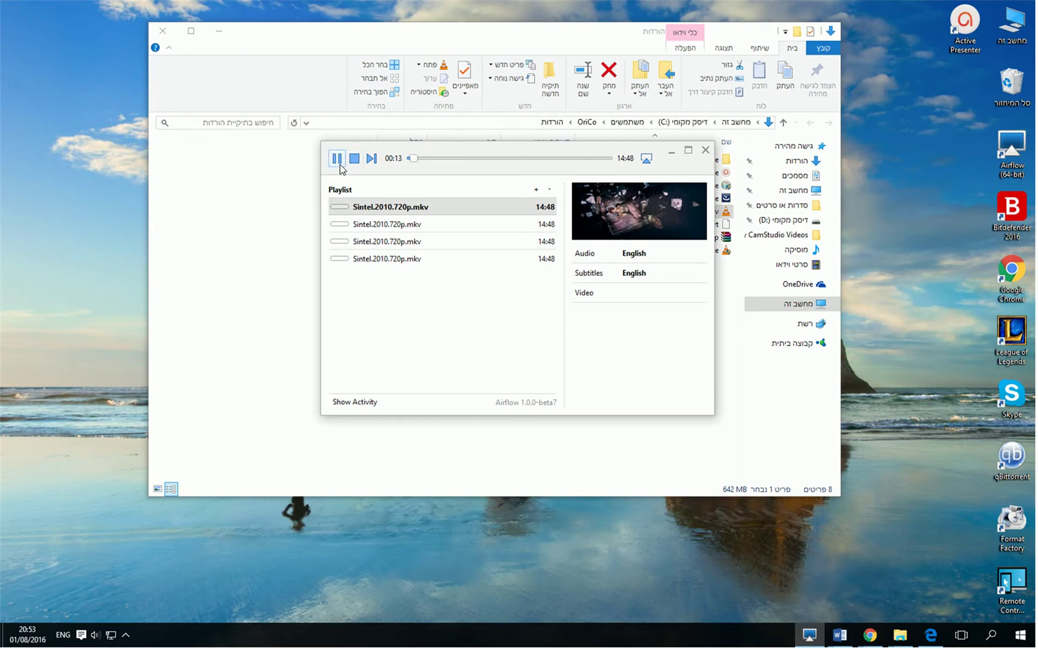
- Pause the video and load Sintel.2010.720p.srt from the Downloads folder as its external subtitle file
left_click(338, 158)
left_click(649, 275)
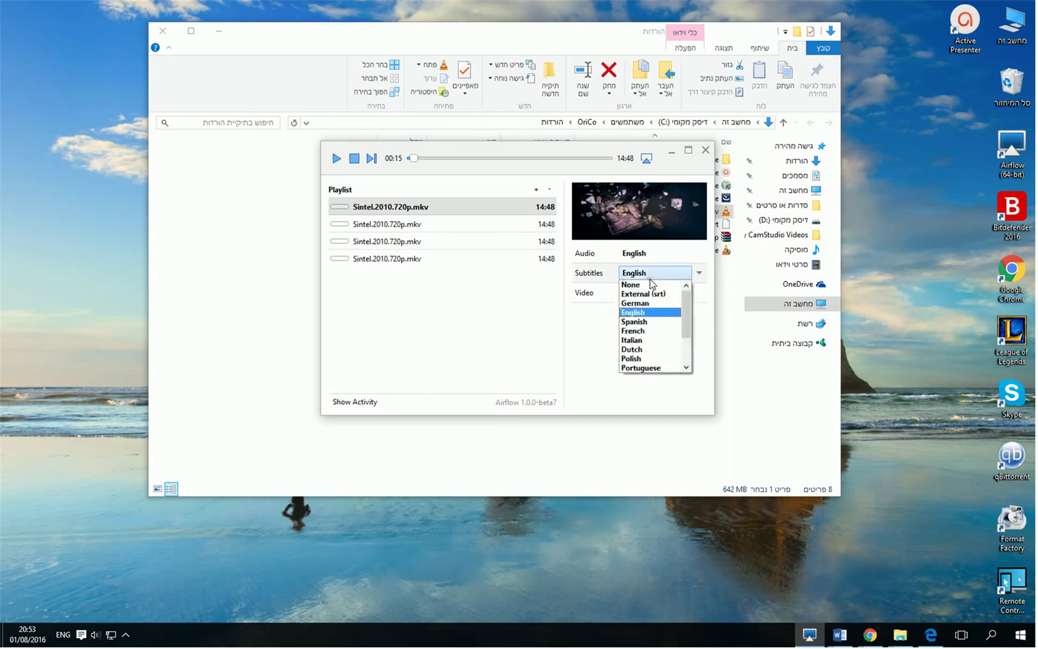
scroll(671, 311, "down", 2)
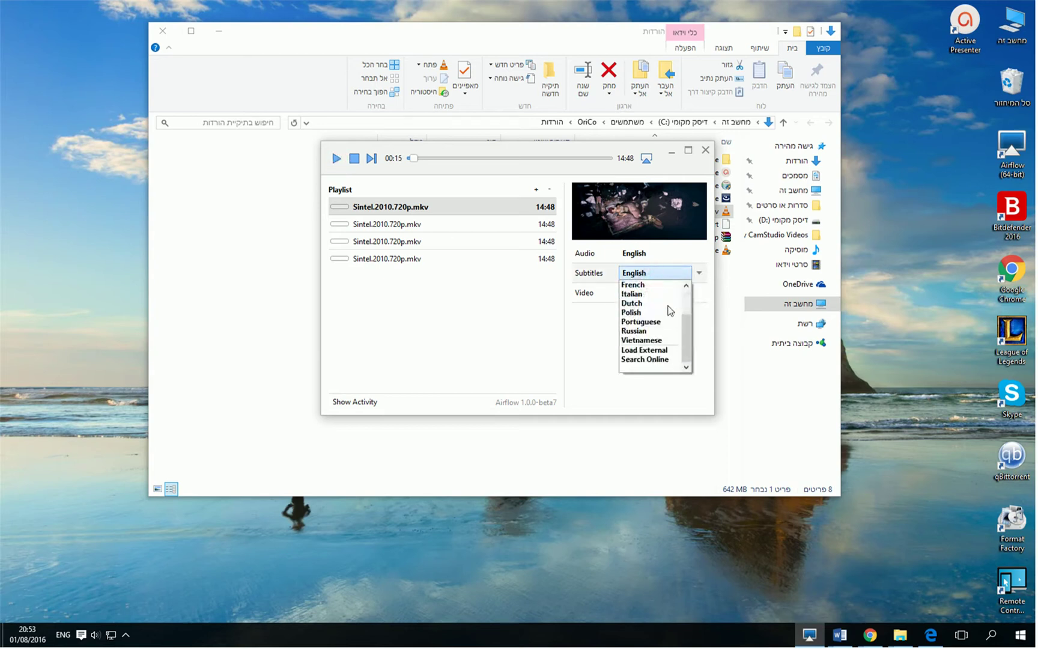
left_click(654, 353)
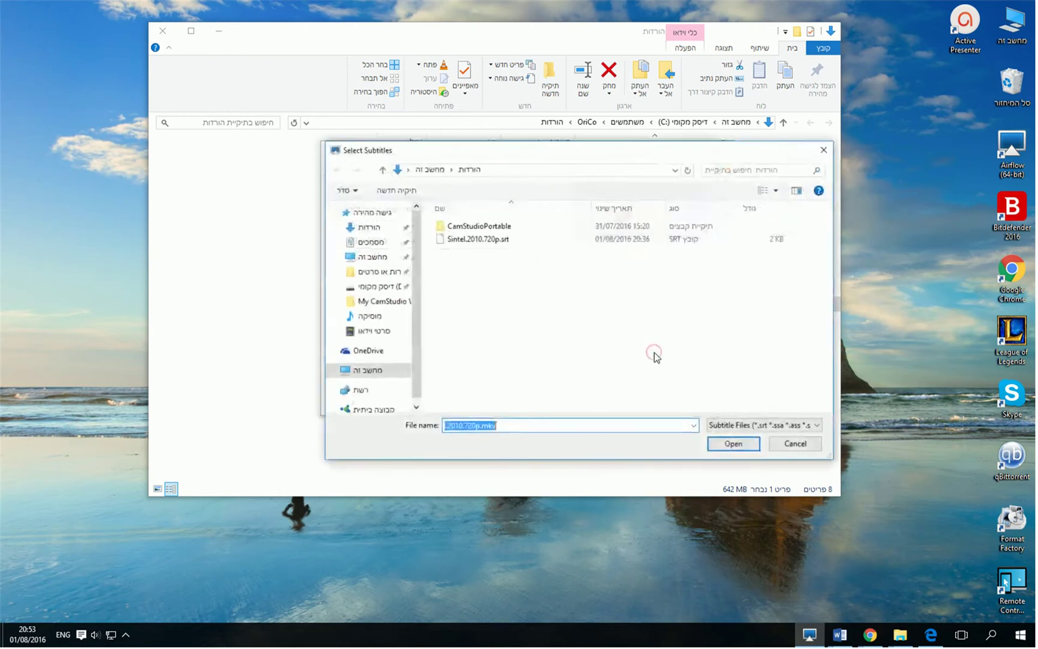
left_click(517, 239)
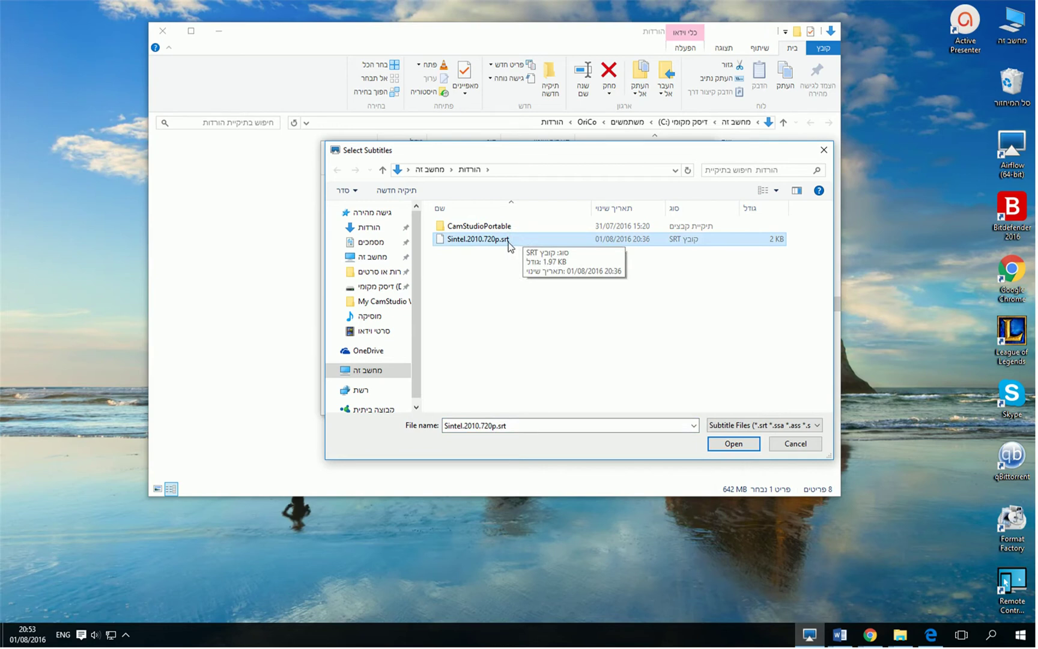
left_click(766, 424)
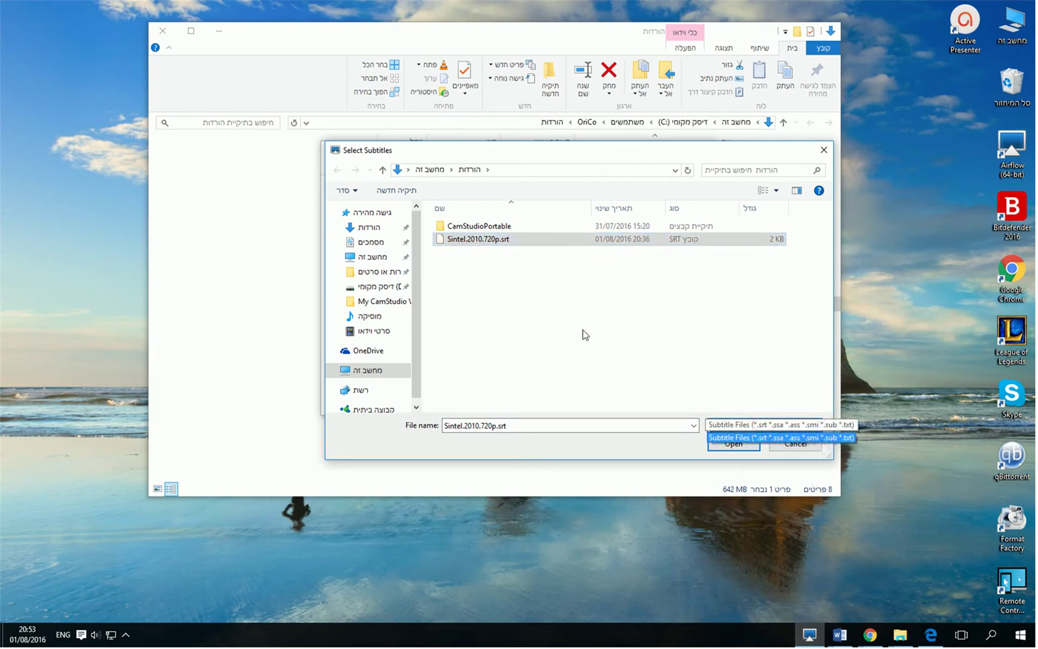
left_click(501, 244)
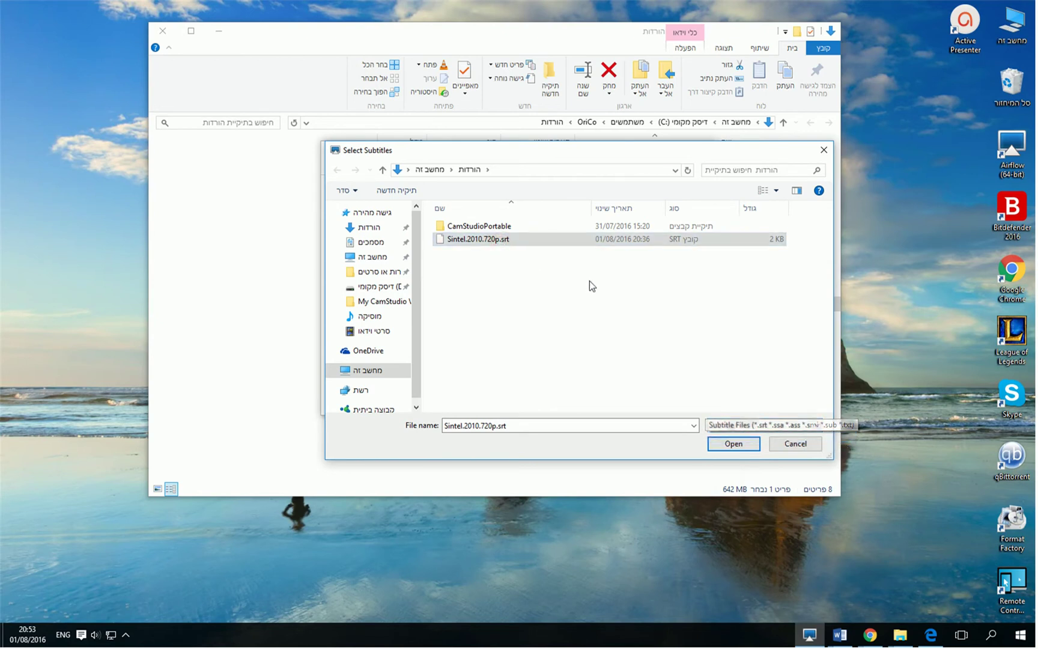
double_click(534, 238)
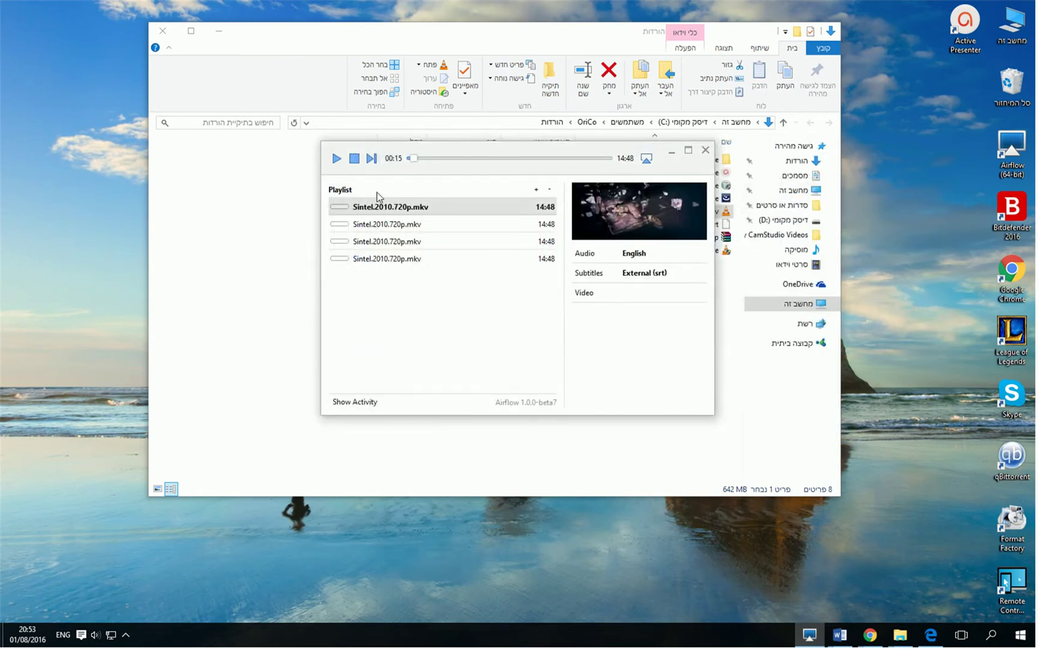
- Play and pause the video with the external subtitles, and locate Sintel.2010.720p.srt in the Downloads folder
left_click(336, 158)
left_click(292, 174)
left_click(666, 229)
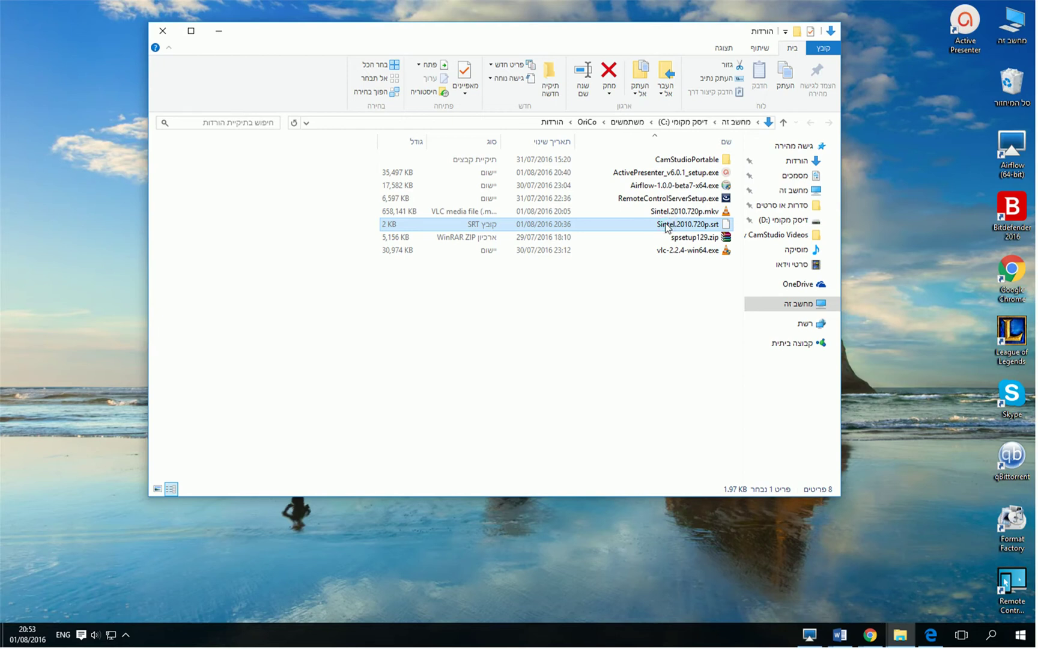
left_click(810, 634)
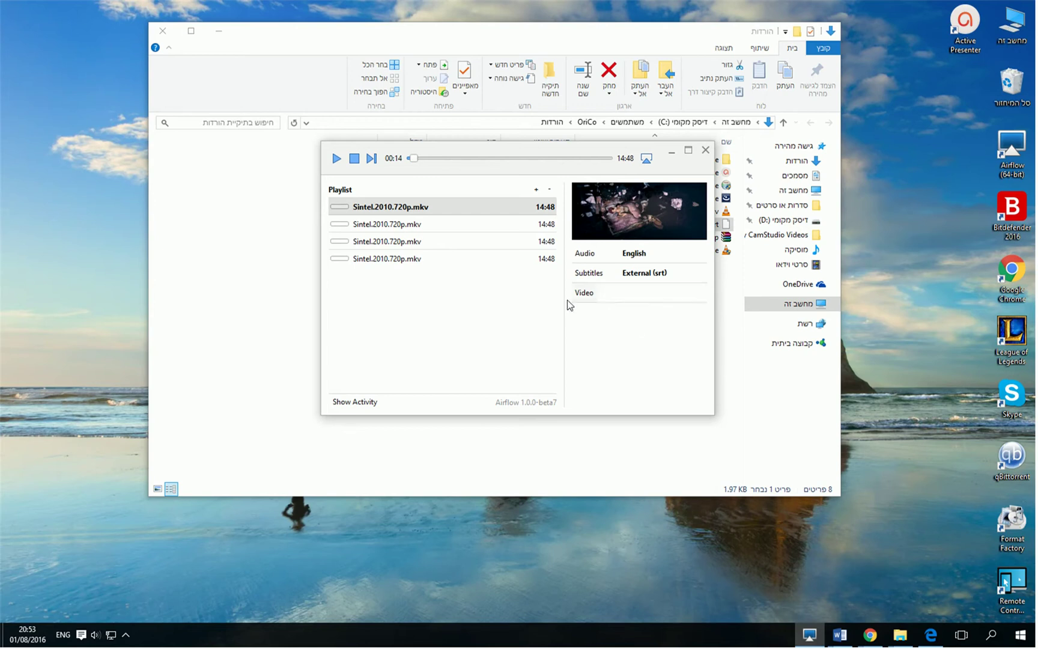
- Search online for subtitles and download the English entry, then play and pause the video with it
left_click(643, 275)
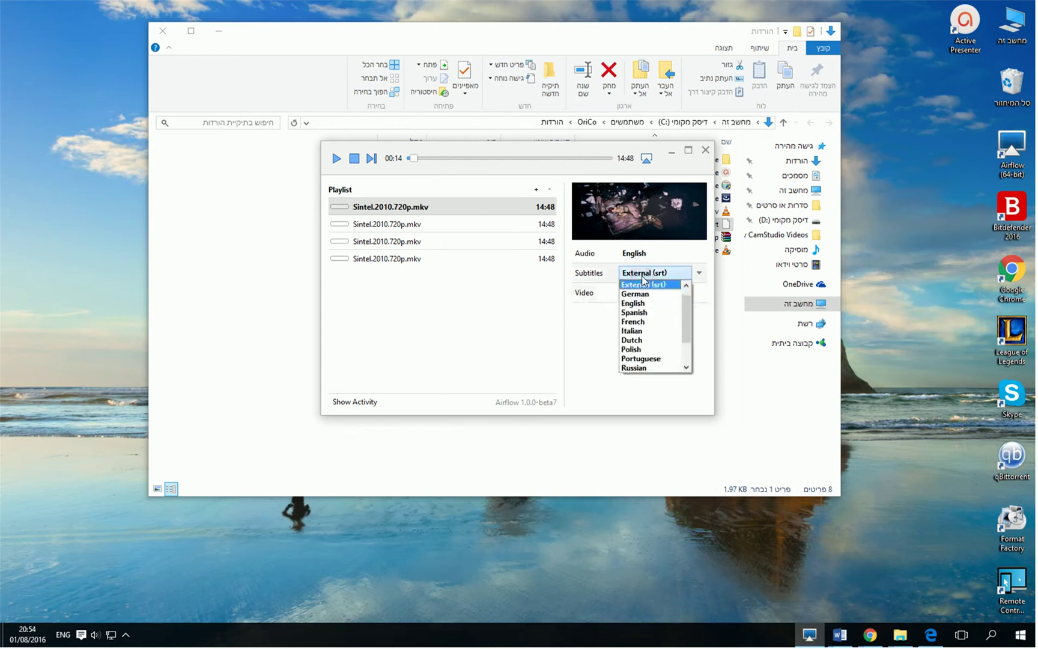
scroll(643, 282, "down", 2)
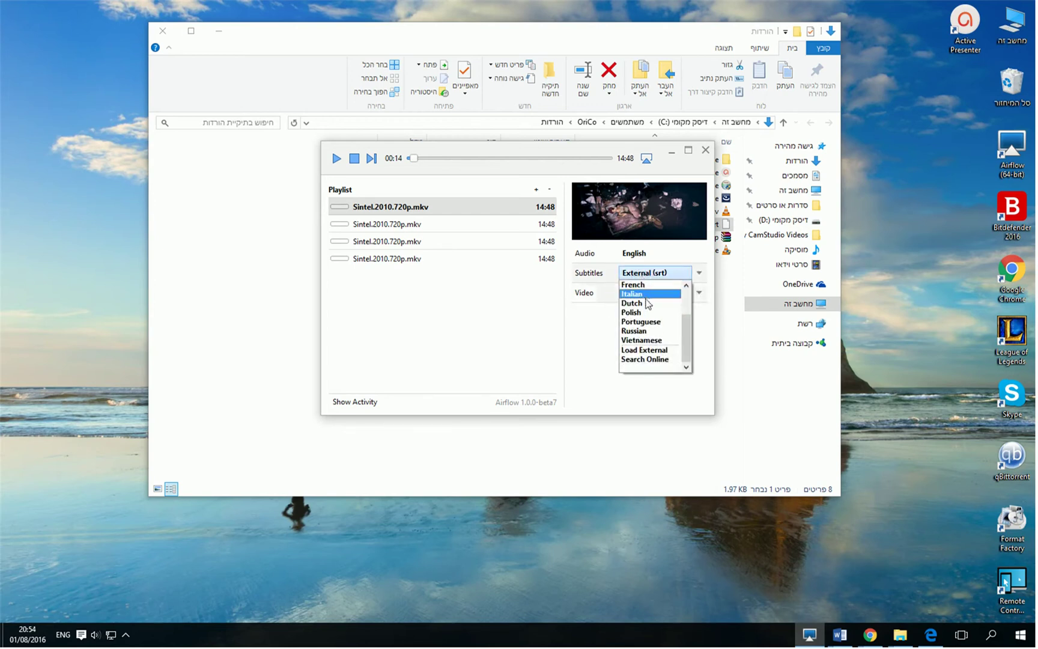
left_click(649, 359)
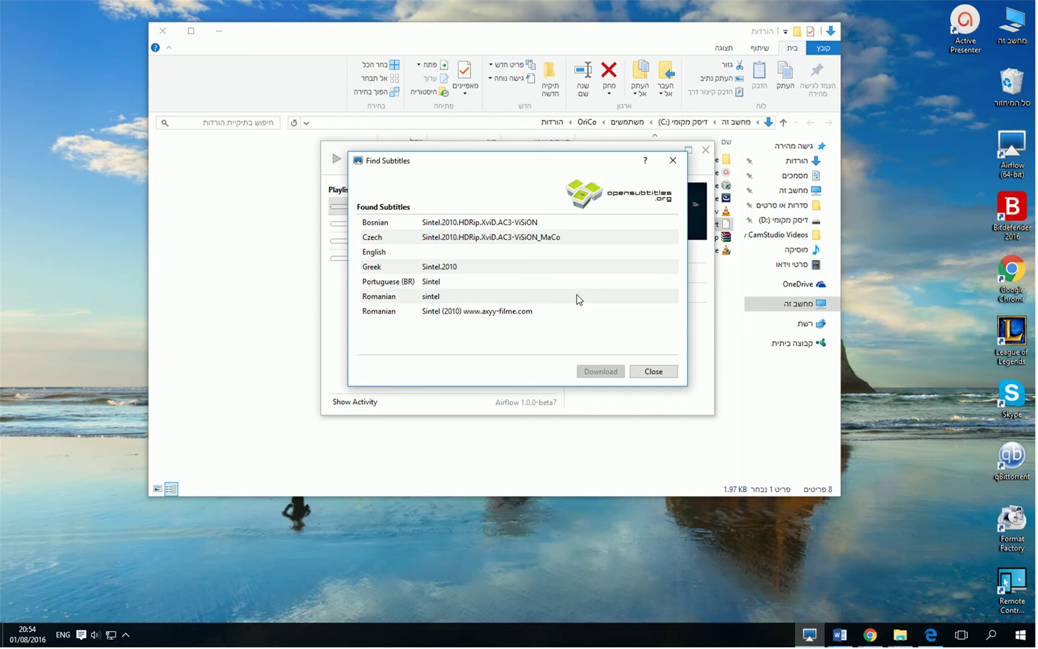
left_click(499, 255)
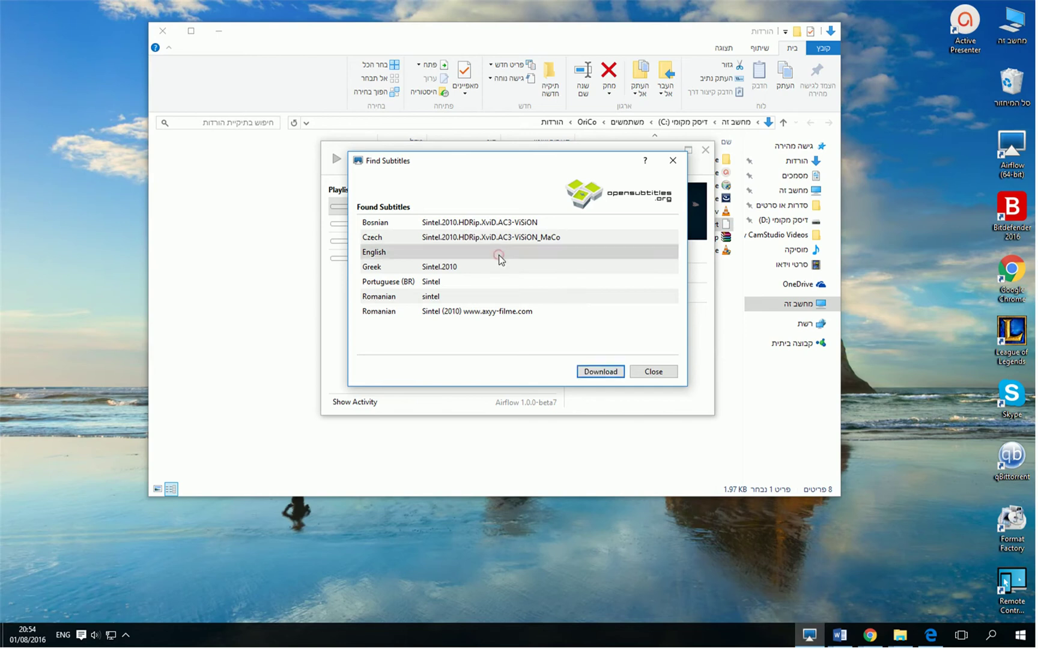
left_click(608, 371)
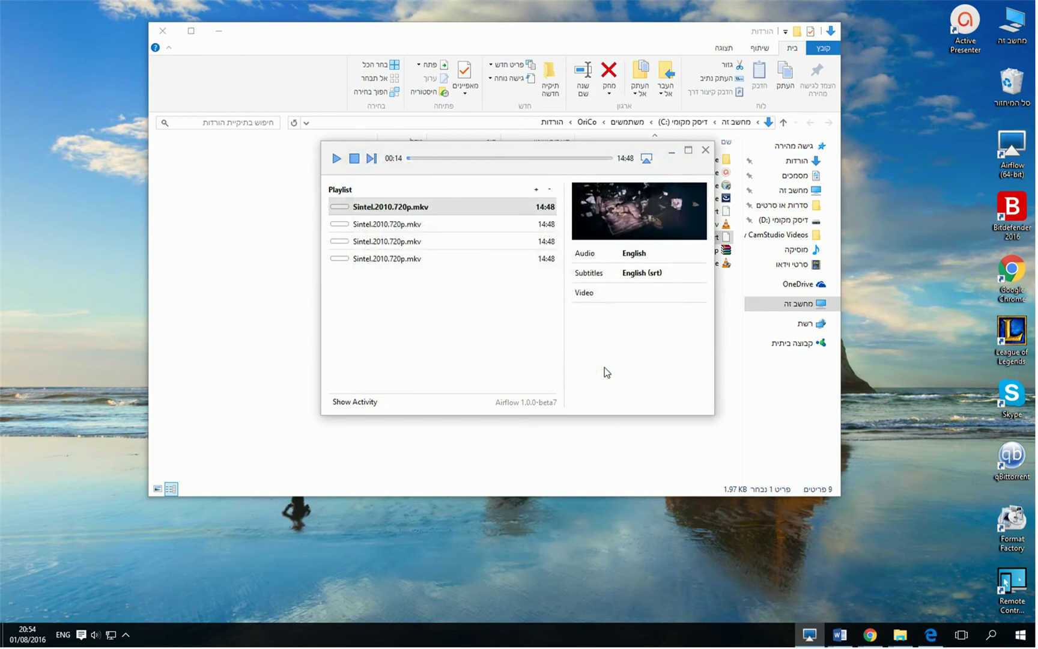
left_click_drag(425, 145, 329, 306)
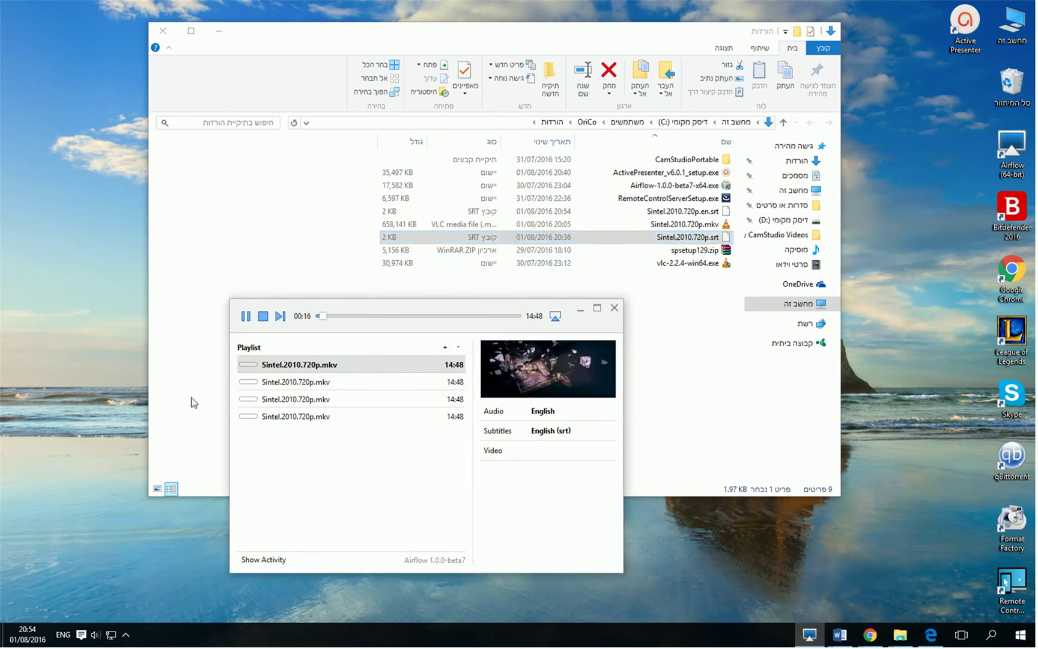
left_click(246, 317)
- View the subtitle source choices, then open Sintel.2010.720p.mkv from the Downloads folder in VLC media player
left_click(562, 430)
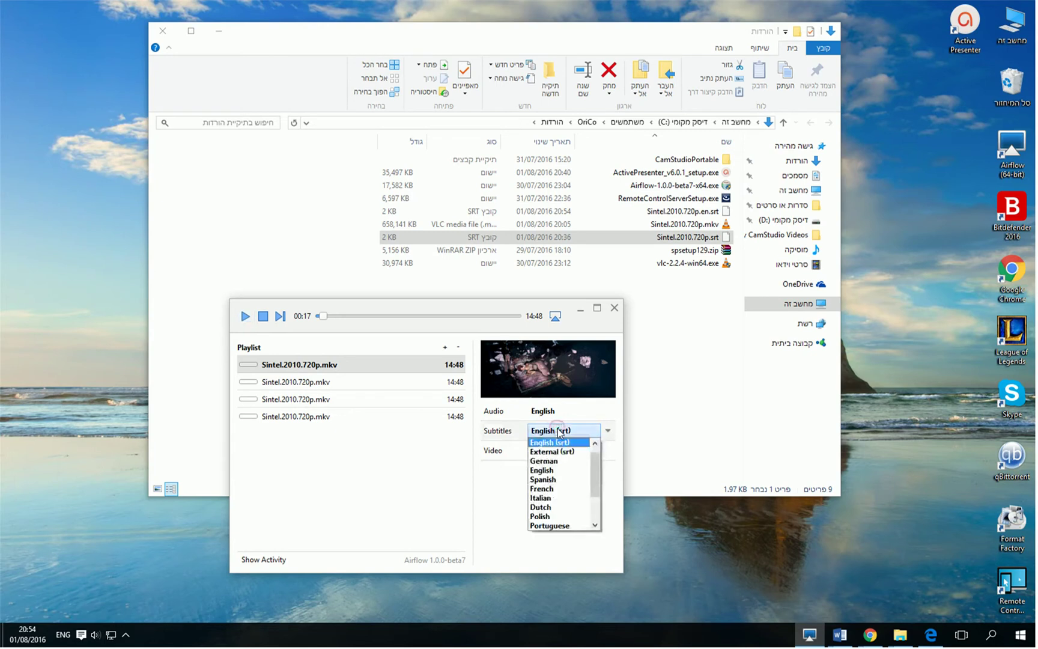
scroll(579, 462, "down", 2)
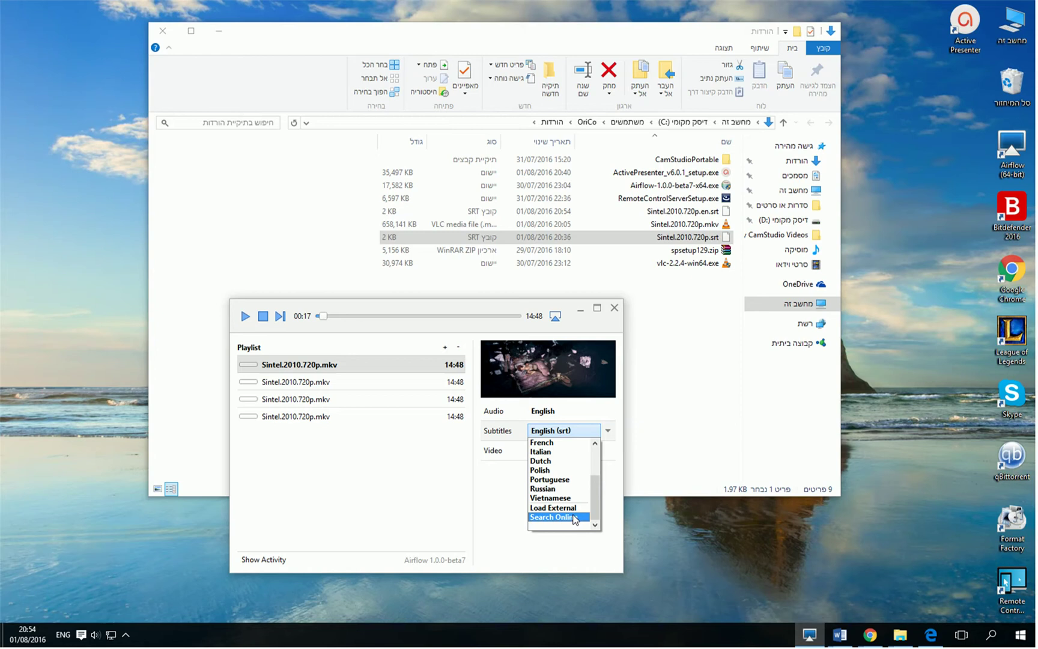
double_click(658, 226)
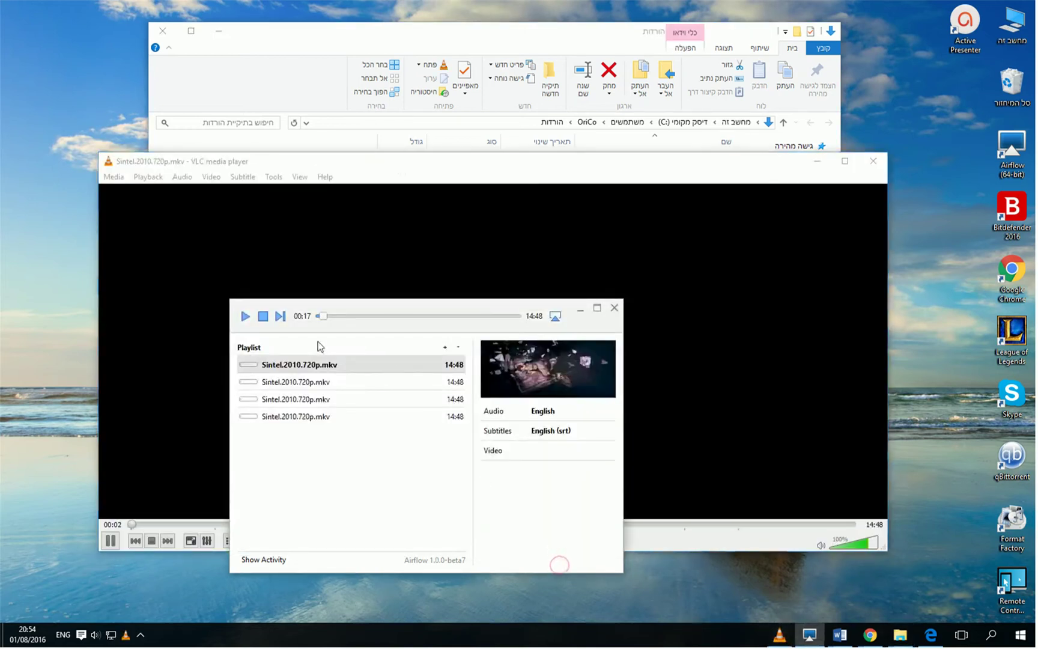
left_click(224, 222)
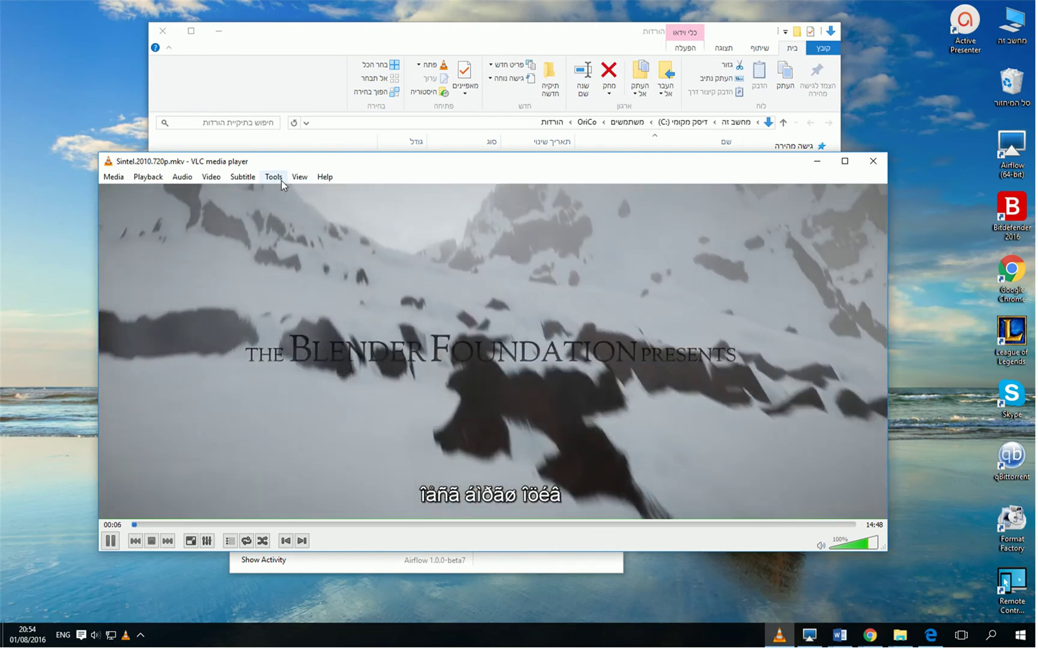
- Examine the video's subtitle tracks in VLC and pause its playback
left_click(295, 177)
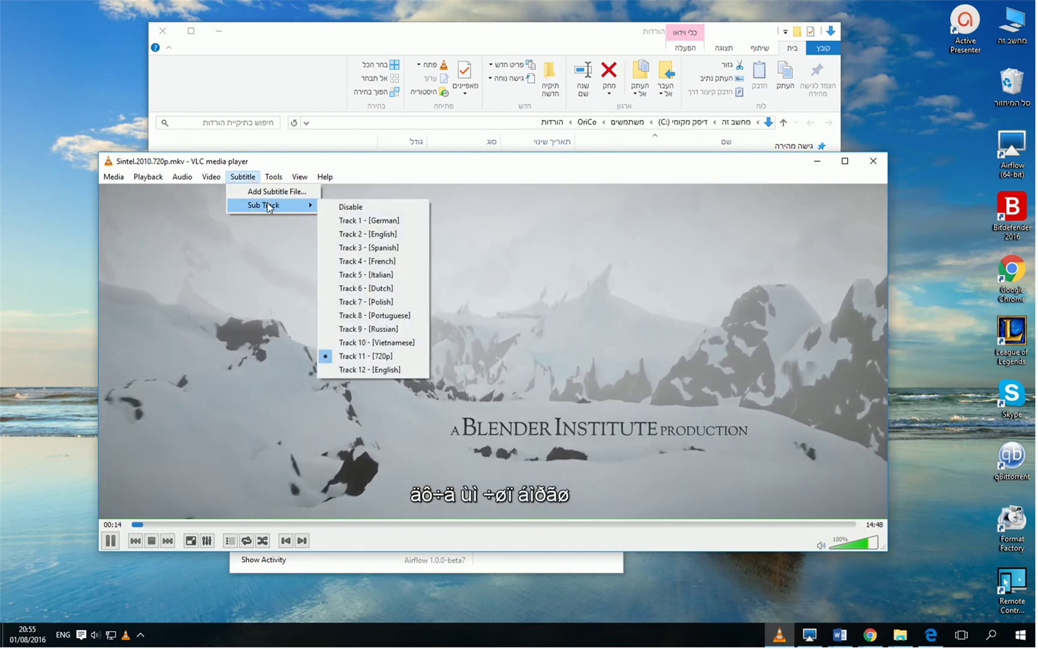
mouse_move(272, 209)
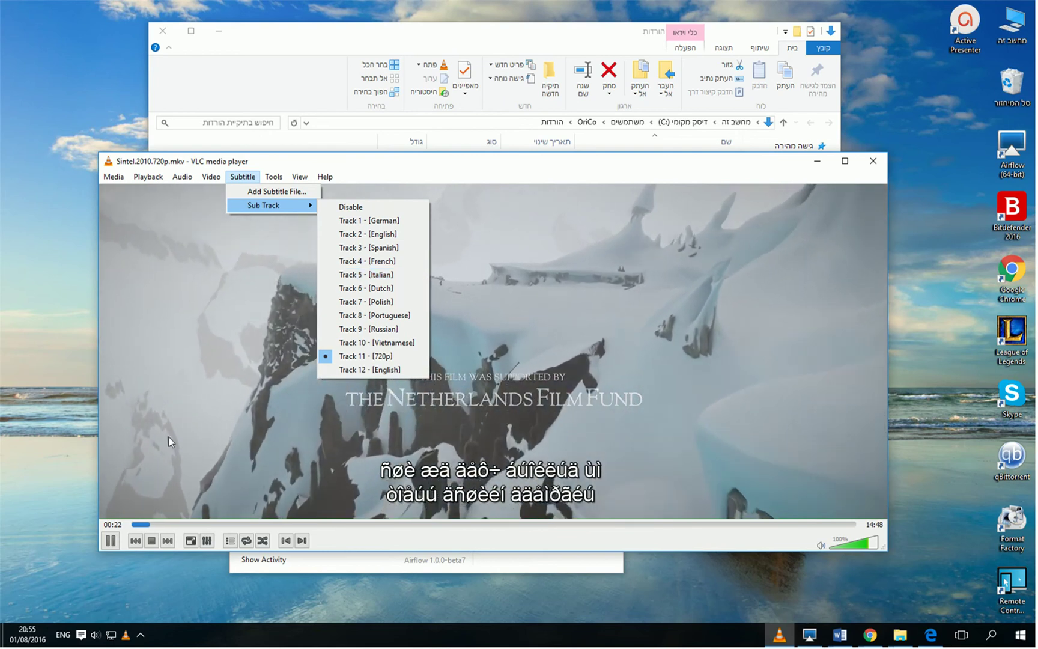
left_click(412, 275)
- With VLC's subtitle downloader, search by name for Hebrew subtitles to Sintel 2010 720p and download Sintel.2010.720p.DM.X264-HDxT.srt
left_click(299, 176)
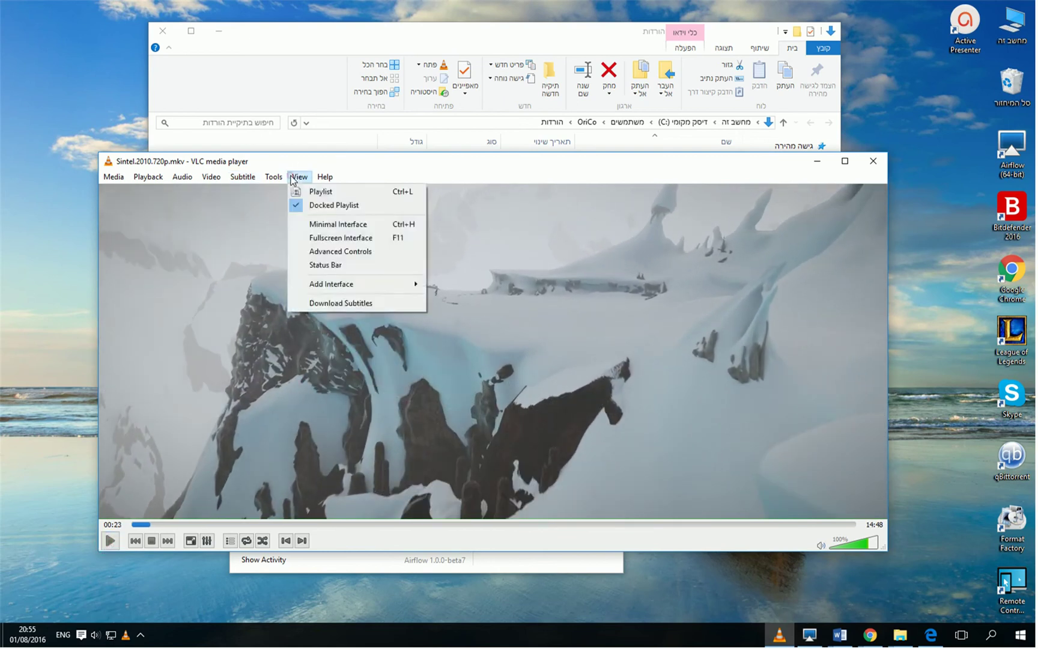
mouse_move(274, 177)
left_click(336, 303)
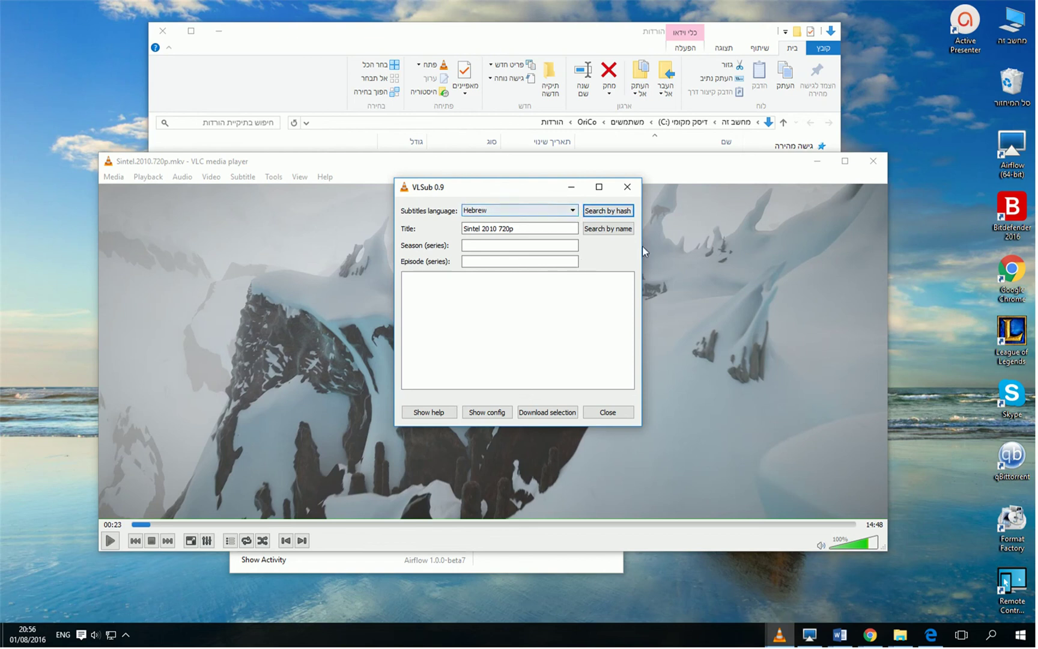
left_click(623, 235)
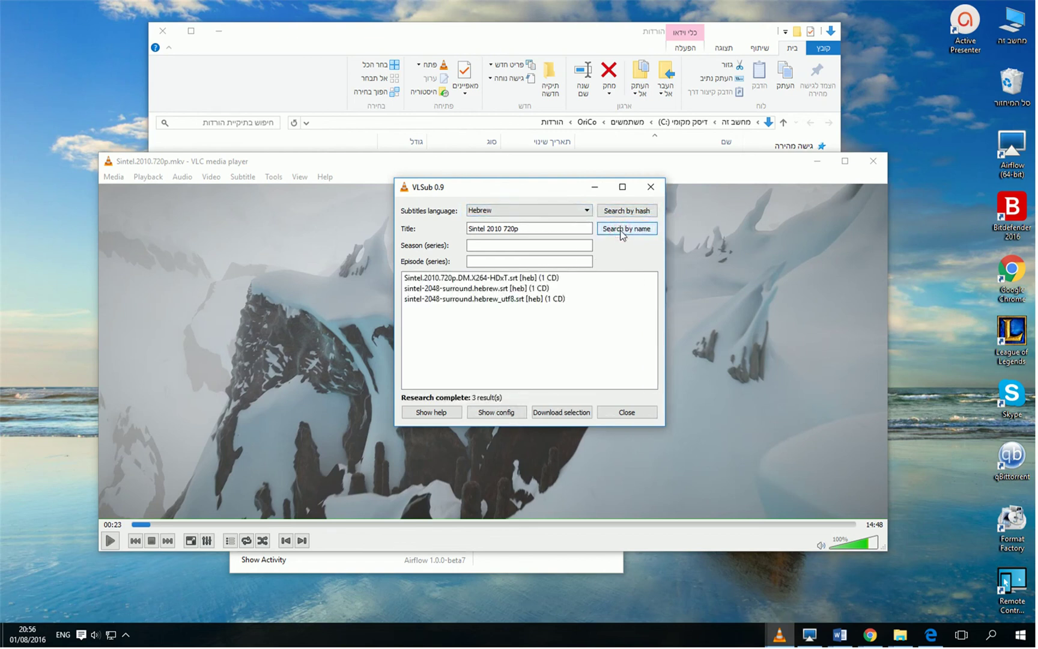
left_click(532, 277)
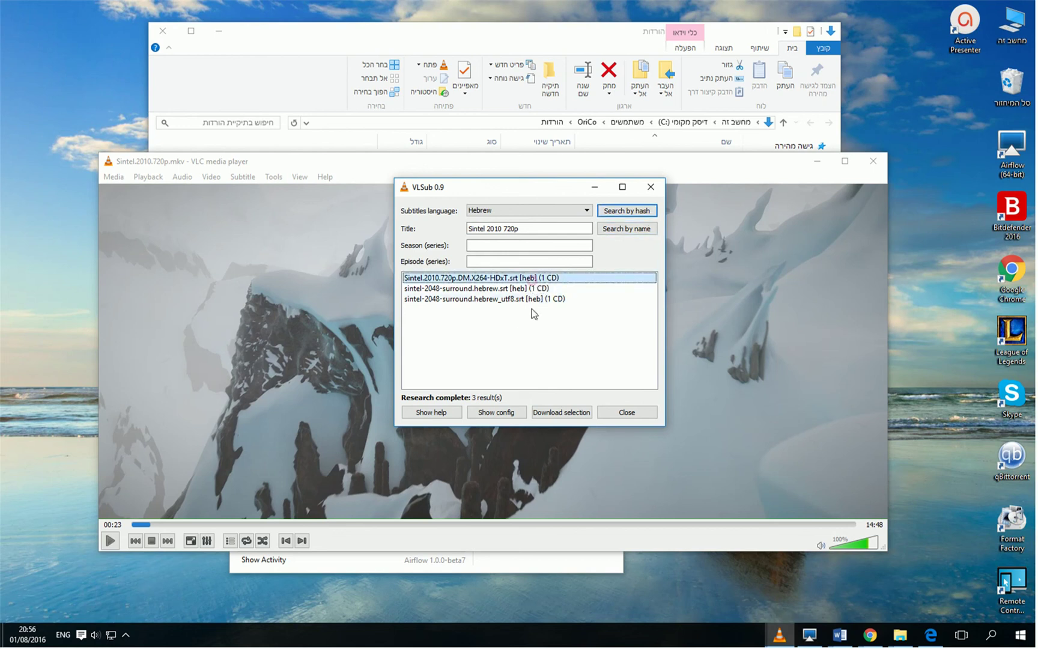
left_click(563, 413)
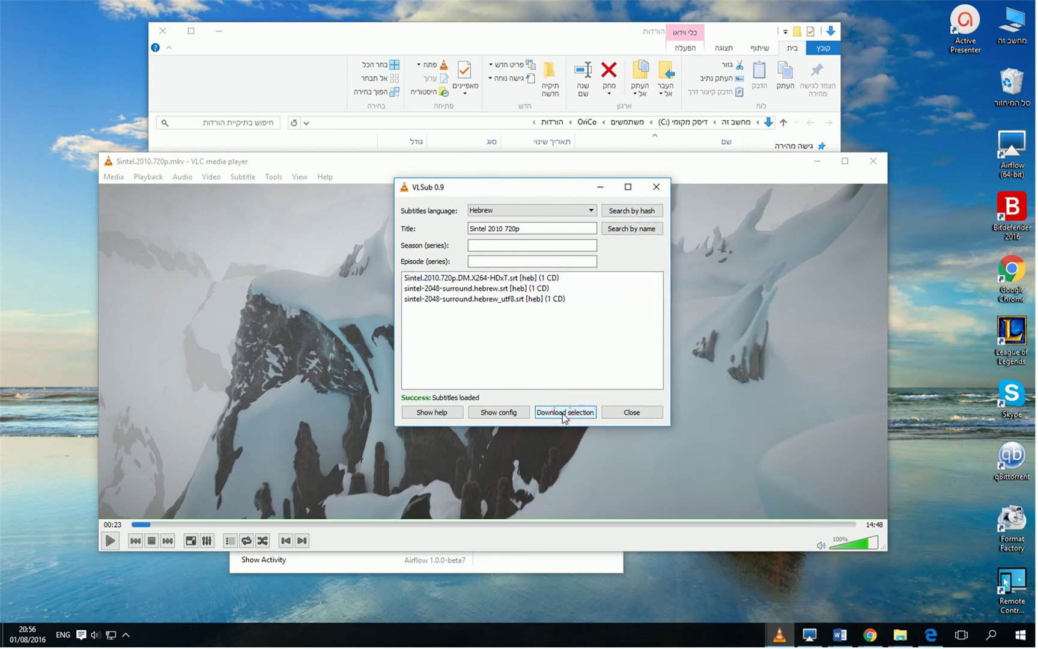
- Locate Sintel.2010.720p.srt in the Downloads folder, load it in Airflow as the external subtitles, and play then pause the video
left_click(506, 37)
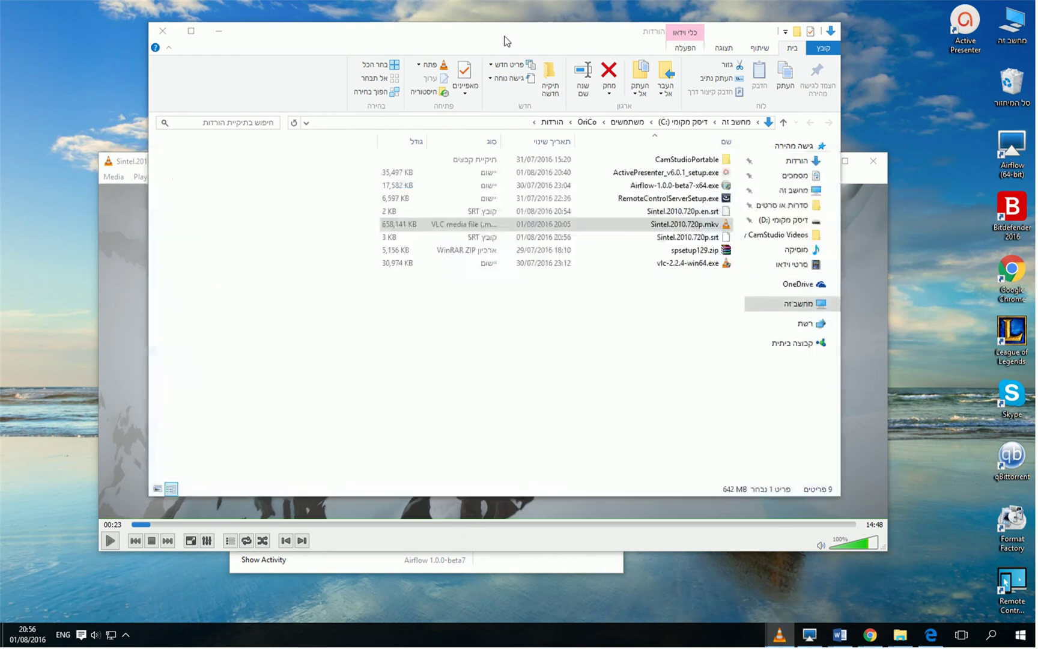
left_click(674, 240)
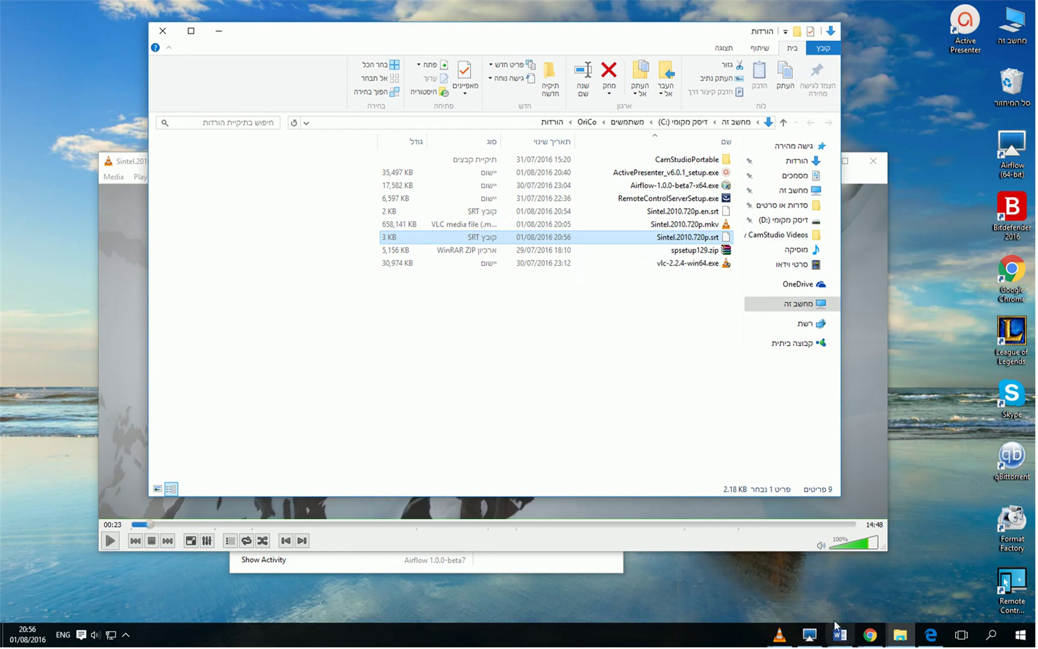
left_click(821, 639)
left_click(558, 432)
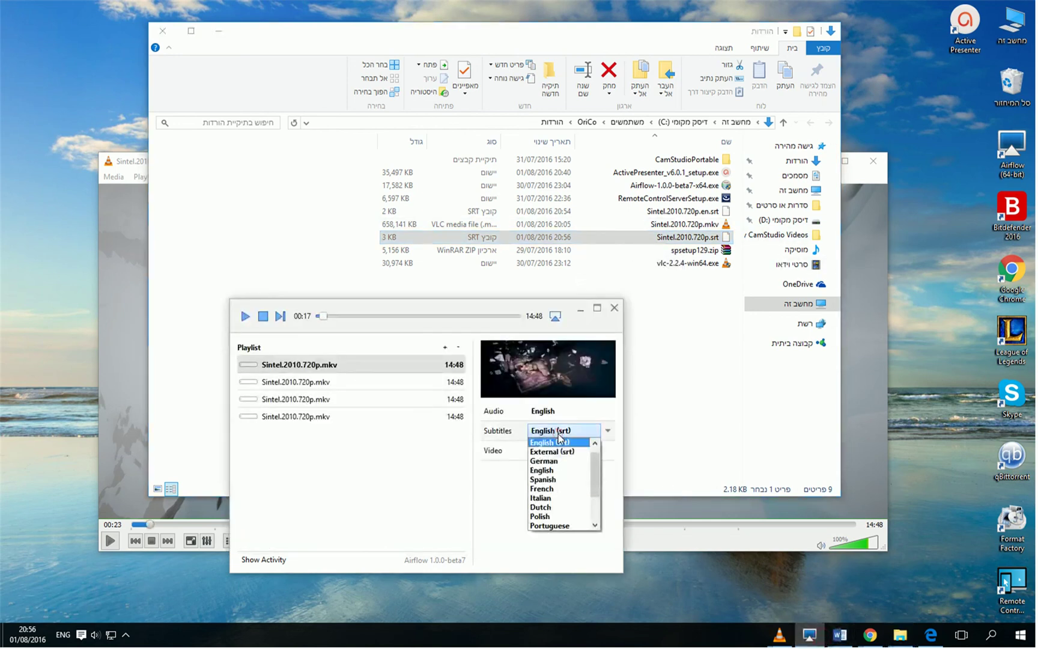
scroll(584, 521, "down", 2)
left_click(582, 507)
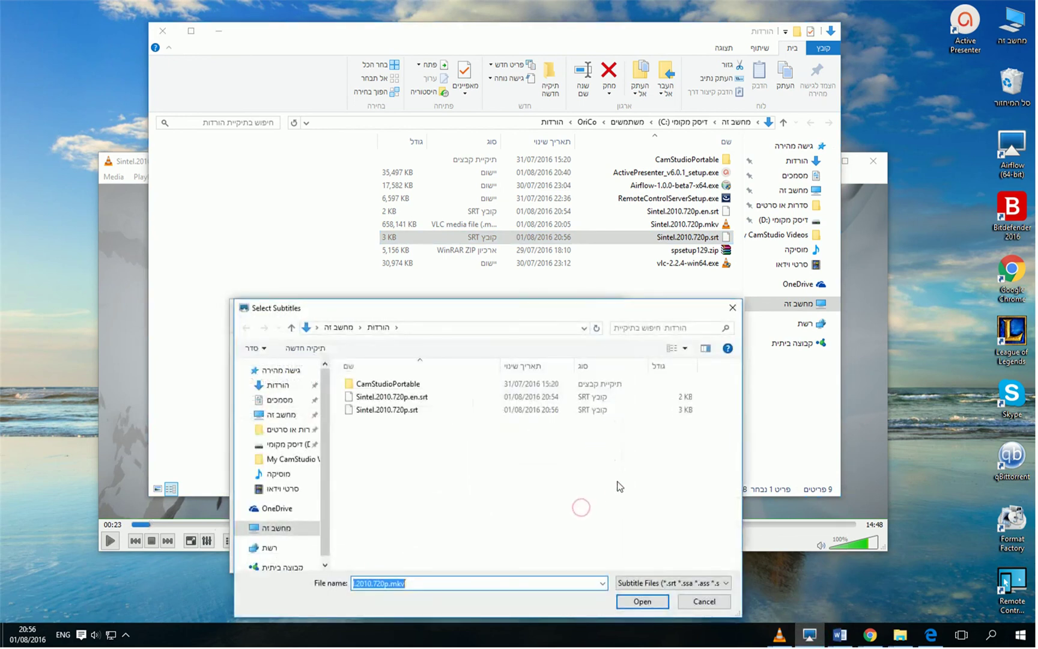
left_click(419, 412)
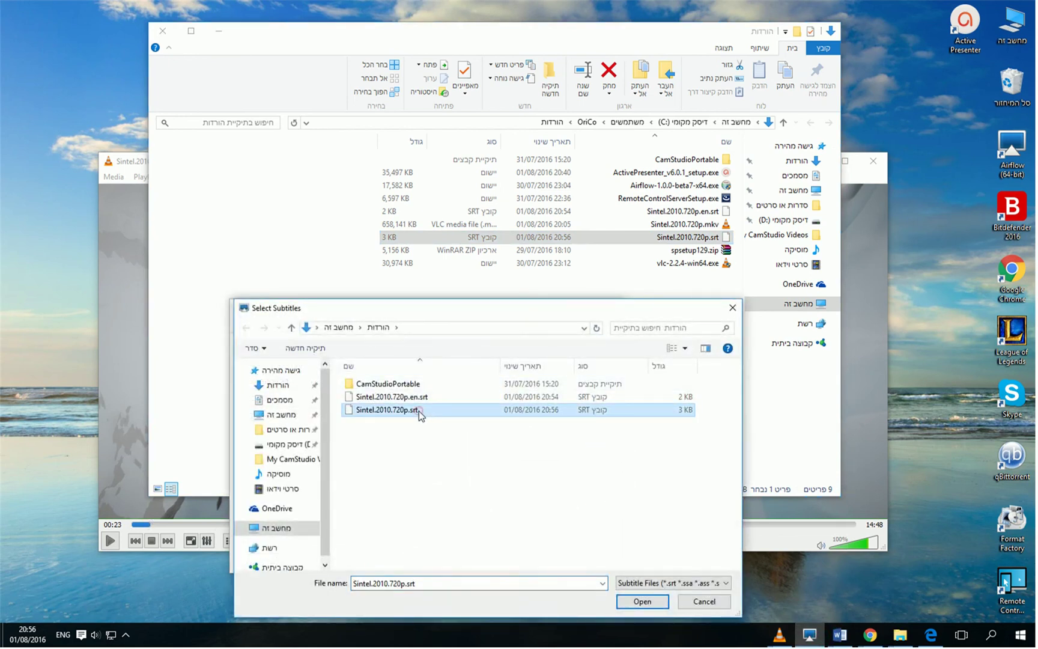
double_click(419, 411)
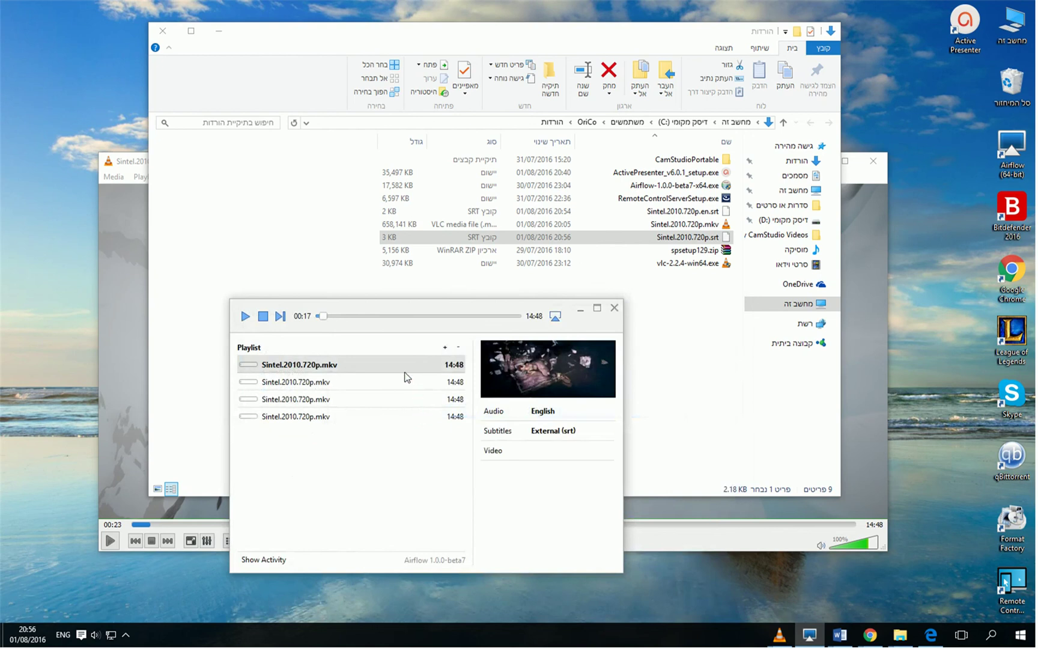
left_click(245, 318)
left_click(245, 323)
- Switch back to VLC's VLSub window with the Hebrew subtitle results
mouse_move(779, 635)
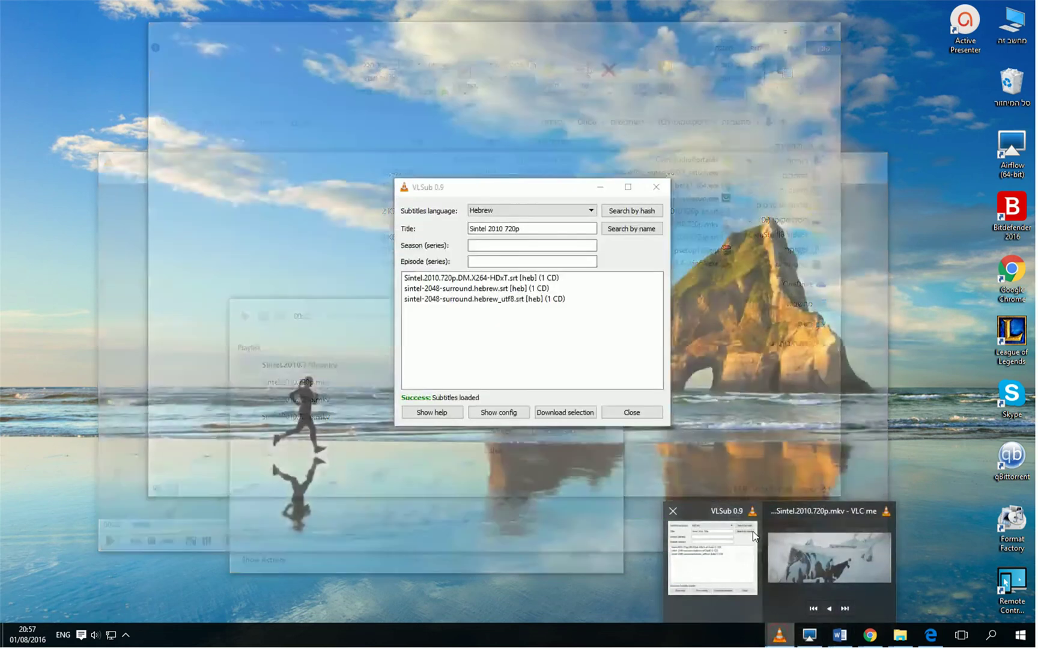
left_click(708, 523)
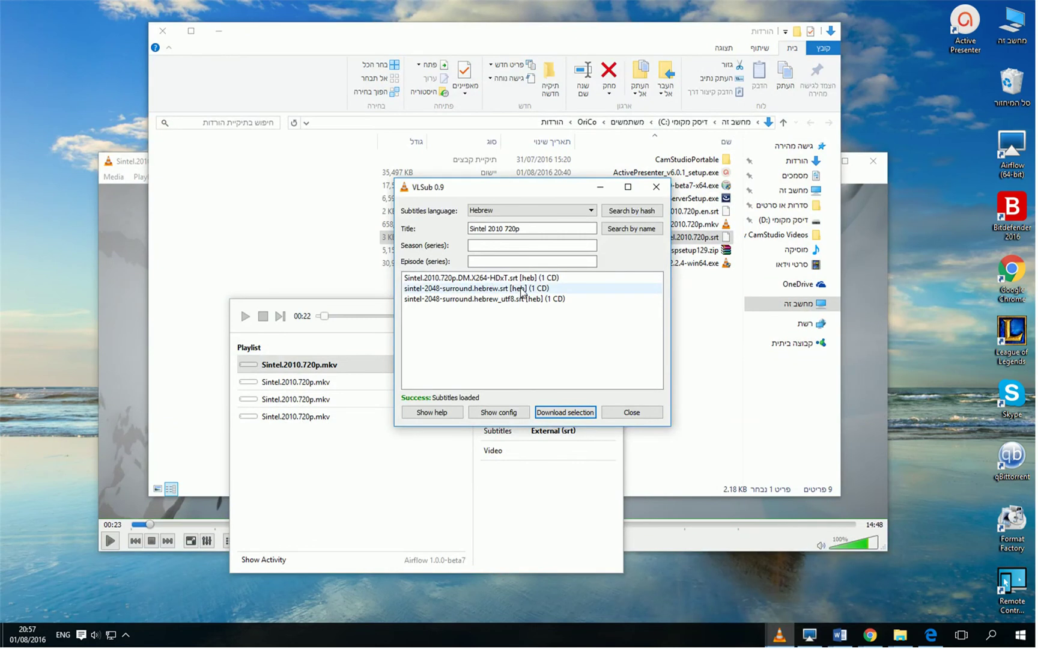